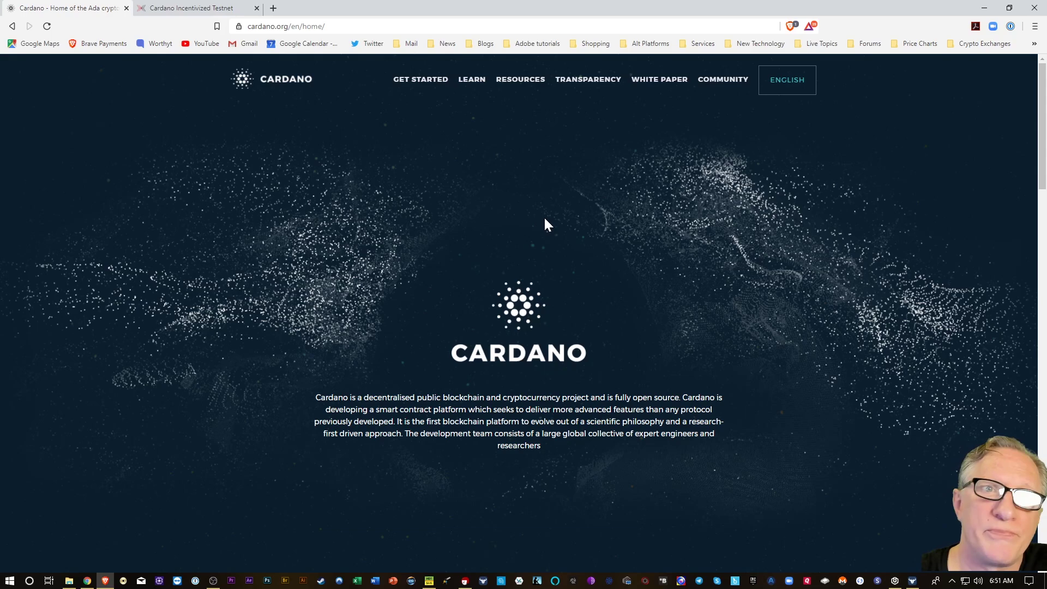
Switch to the Cardano Incentivized Testnet tab at staking.cardano.org.
{"action": "left_click", "coordinate": [191, 8]}
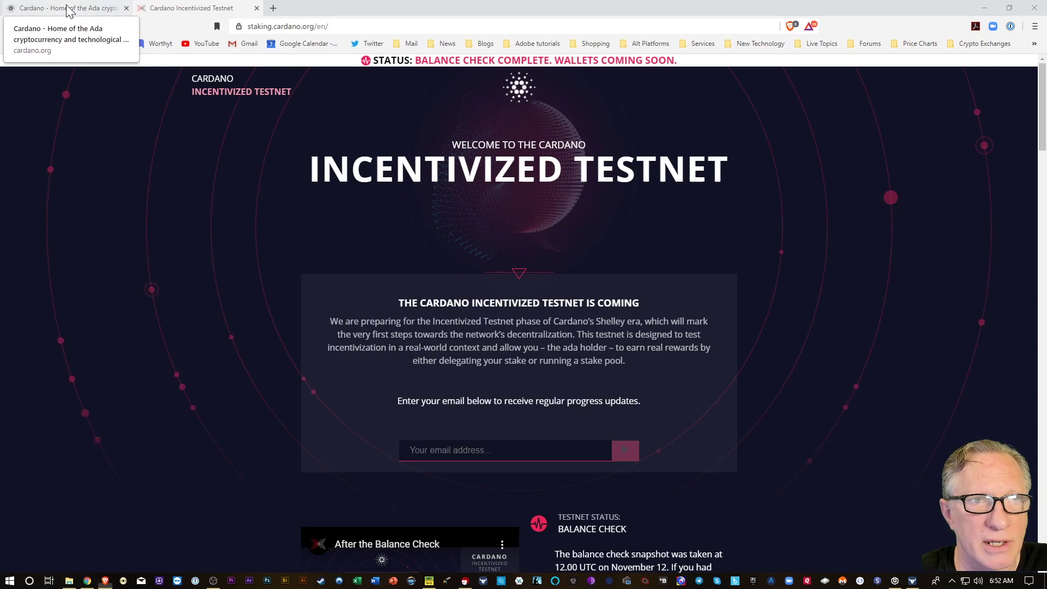
Go from the cardano.org home page through The Daedalus Wallet page to daedaluswallet.io.
{"action": "left_click", "coordinate": [70, 10]}
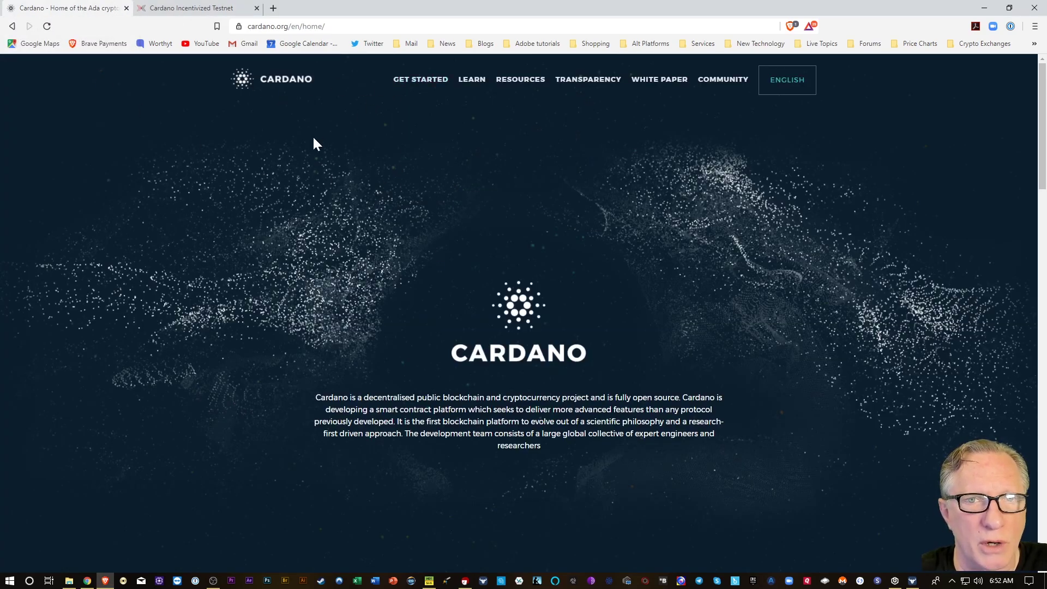
{"action": "mouse_move", "coordinate": [420, 81]}
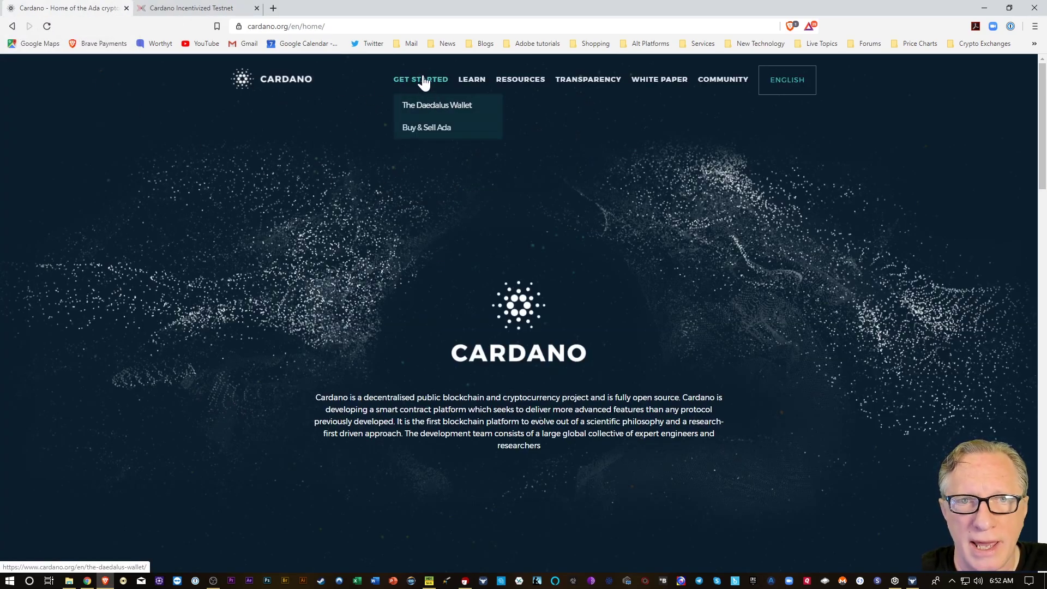
{"action": "left_click", "coordinate": [429, 115]}
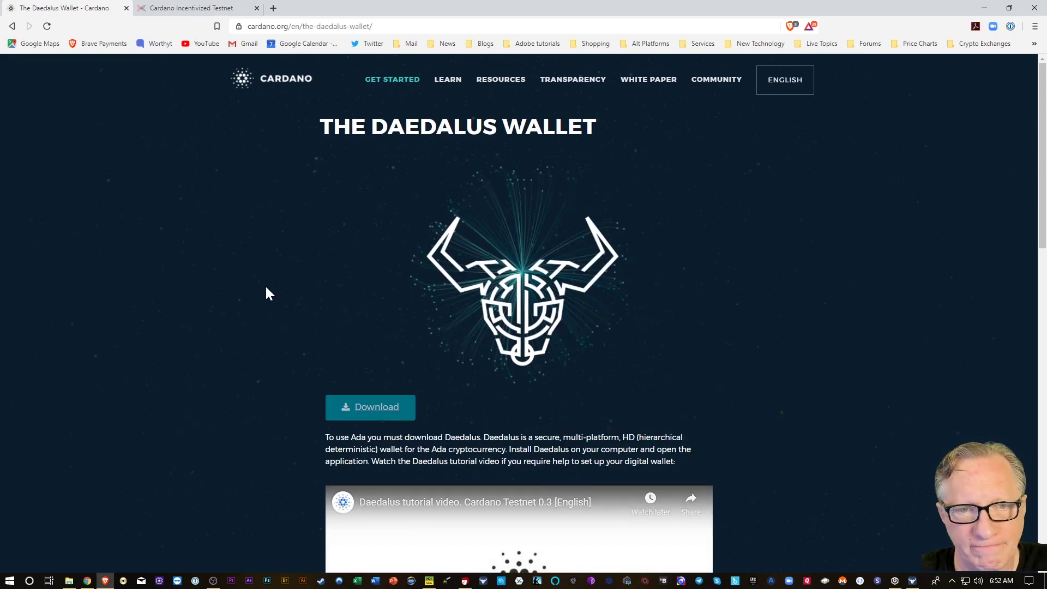
{"action": "scroll", "coordinate": [206, 352], "scroll_direction": "down", "scroll_amount": 3}
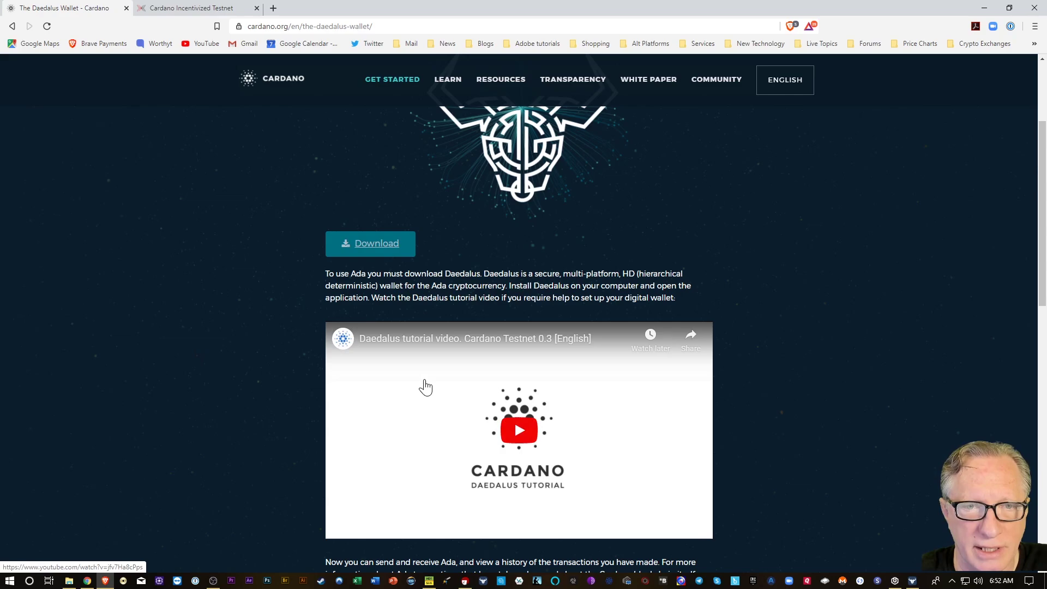
{"action": "left_click", "coordinate": [381, 248]}
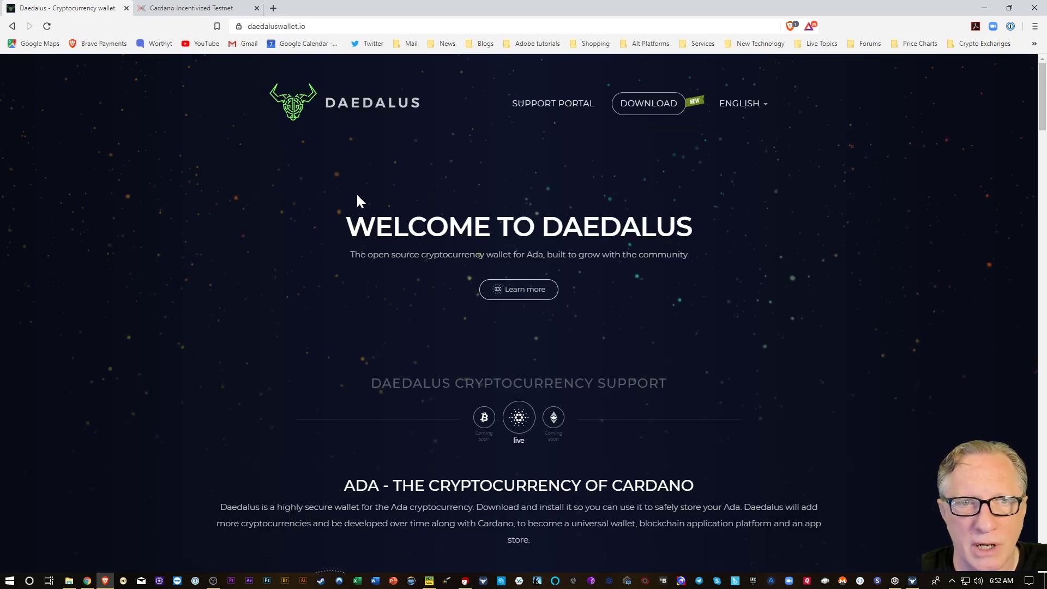
Save the Windows 64-bit Daedalus 0.15.1 installer from the download section to Downloads.
{"action": "left_click", "coordinate": [636, 109]}
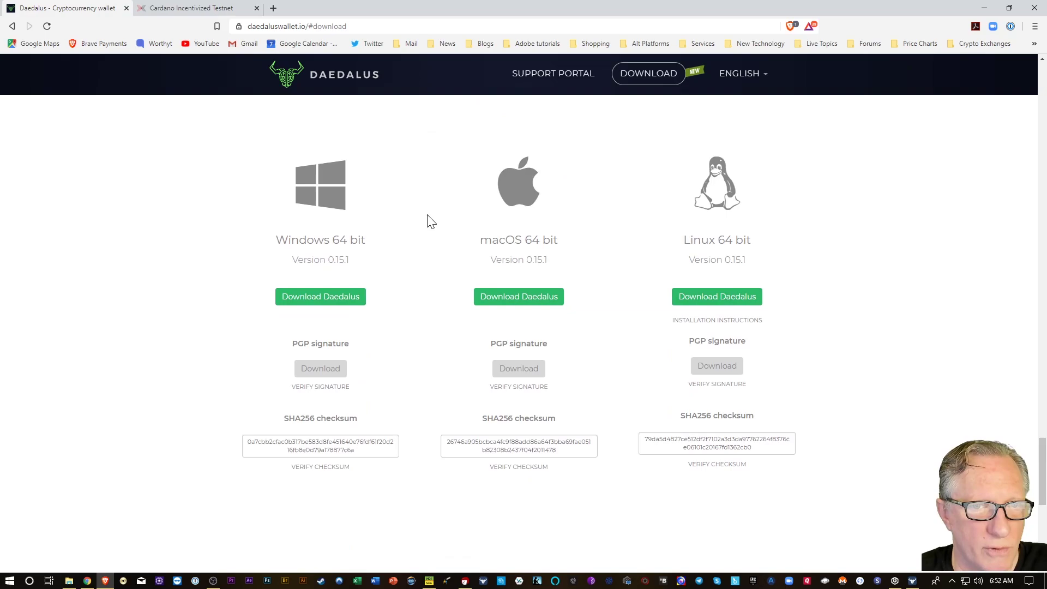
{"action": "left_click", "coordinate": [331, 301]}
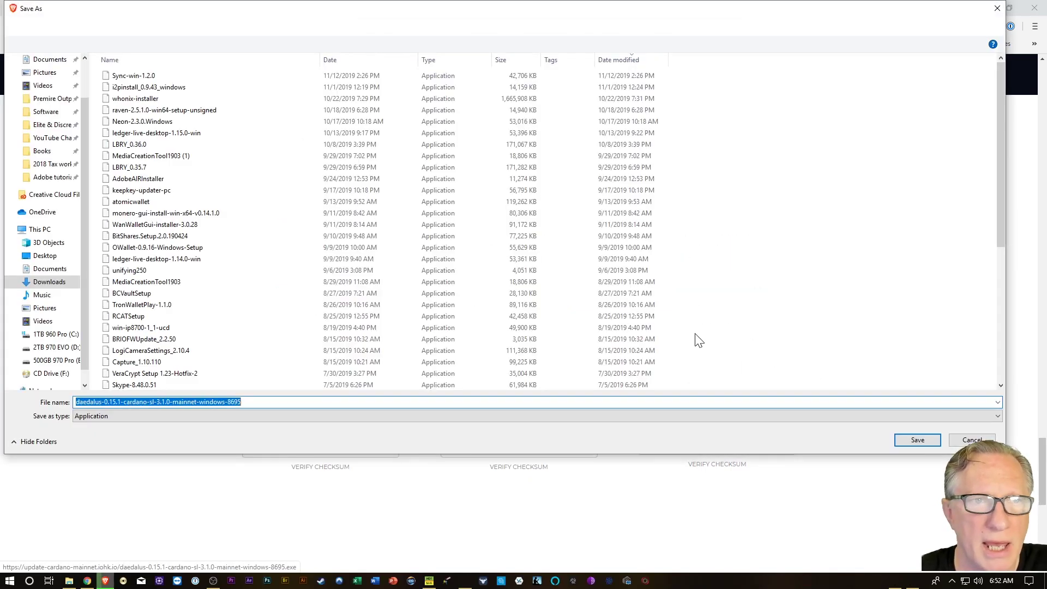
{"action": "left_click", "coordinate": [919, 439]}
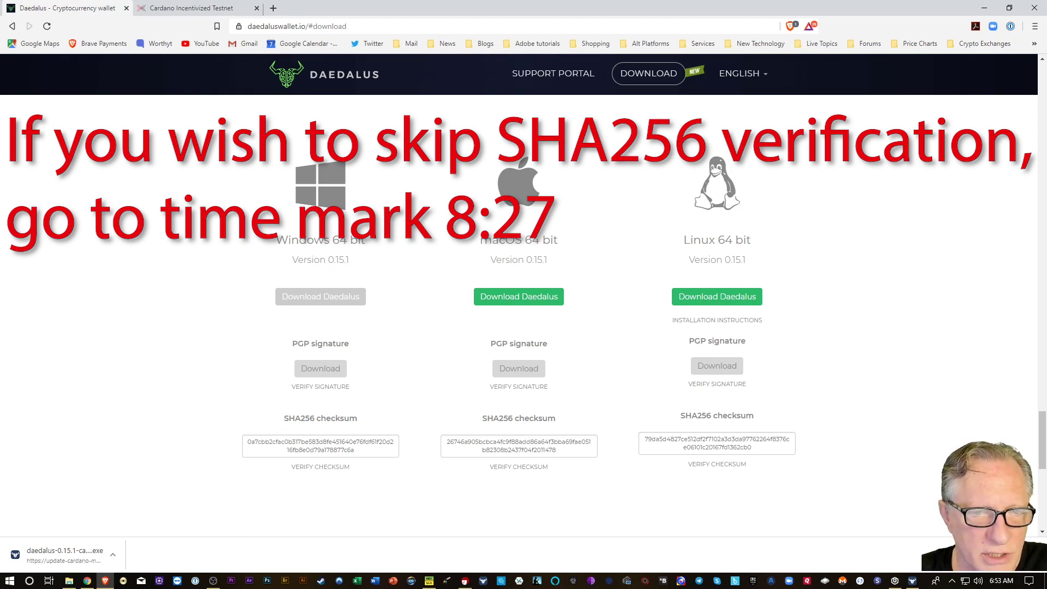
Copy the published Windows SHA256 checksum from the Daedalus download page.
{"action": "left_click_drag", "start_coordinate": [247, 441], "coordinate": [359, 458]}
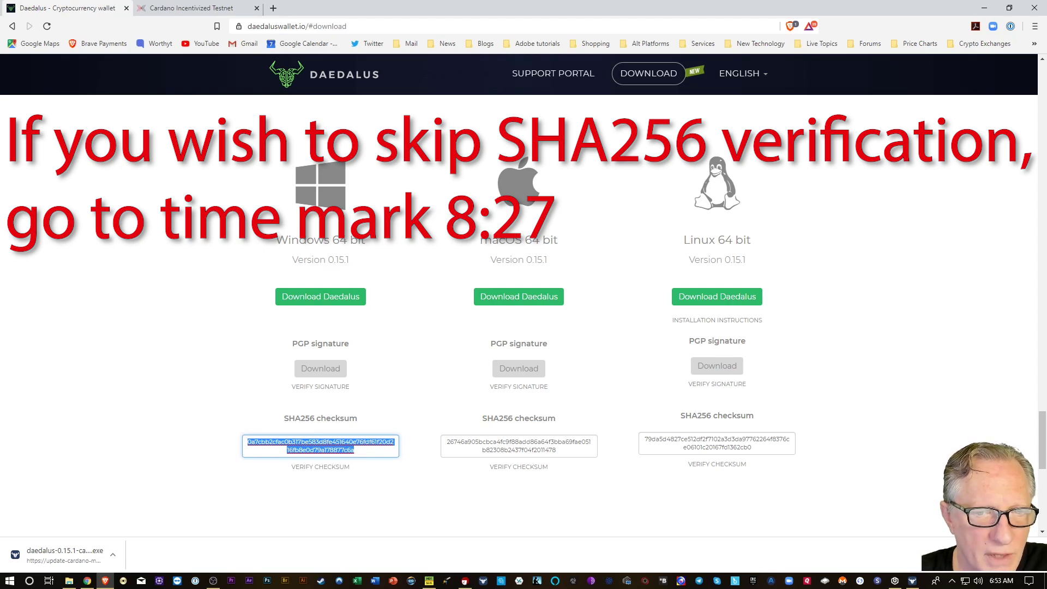
{"action": "right_click", "coordinate": [334, 450]}
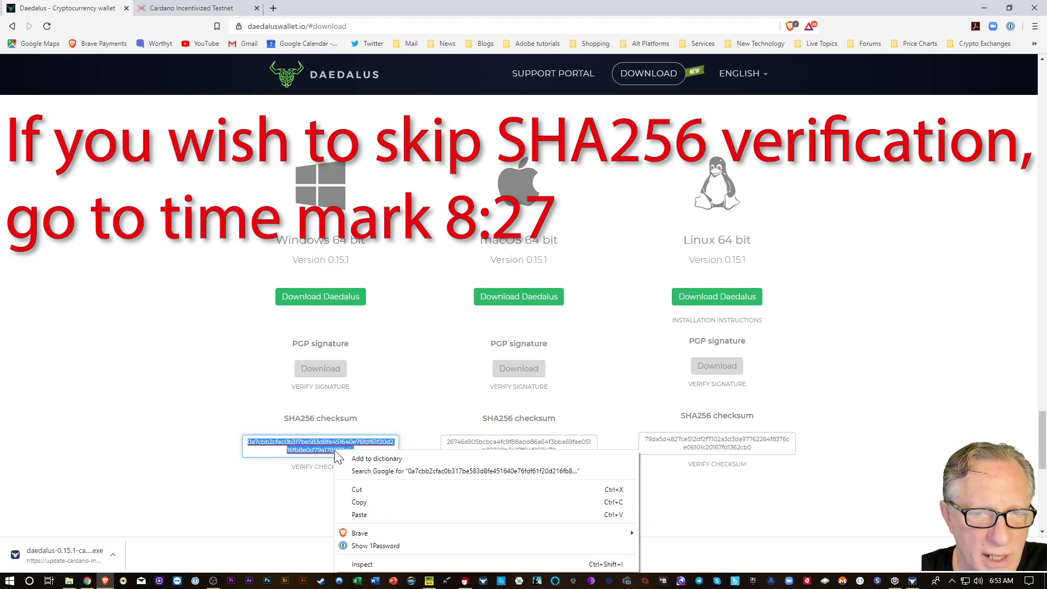
{"action": "left_click", "coordinate": [380, 503]}
{"action": "left_click", "coordinate": [217, 387]}
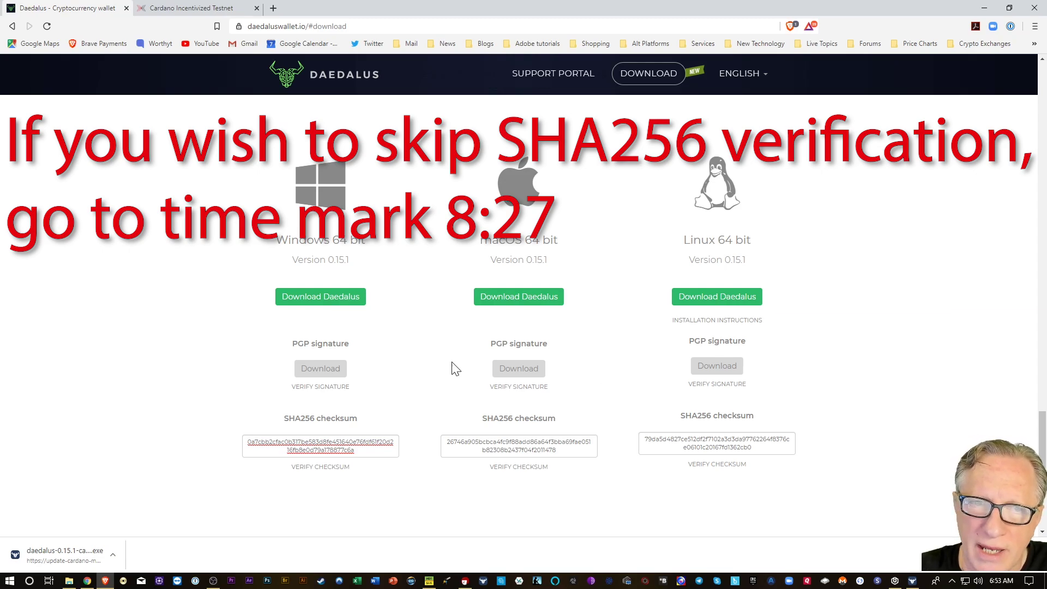
Launch the desktop checksum utility and look up 'shasum checker' on Google in a new tab.
{"action": "left_click", "coordinate": [429, 581]}
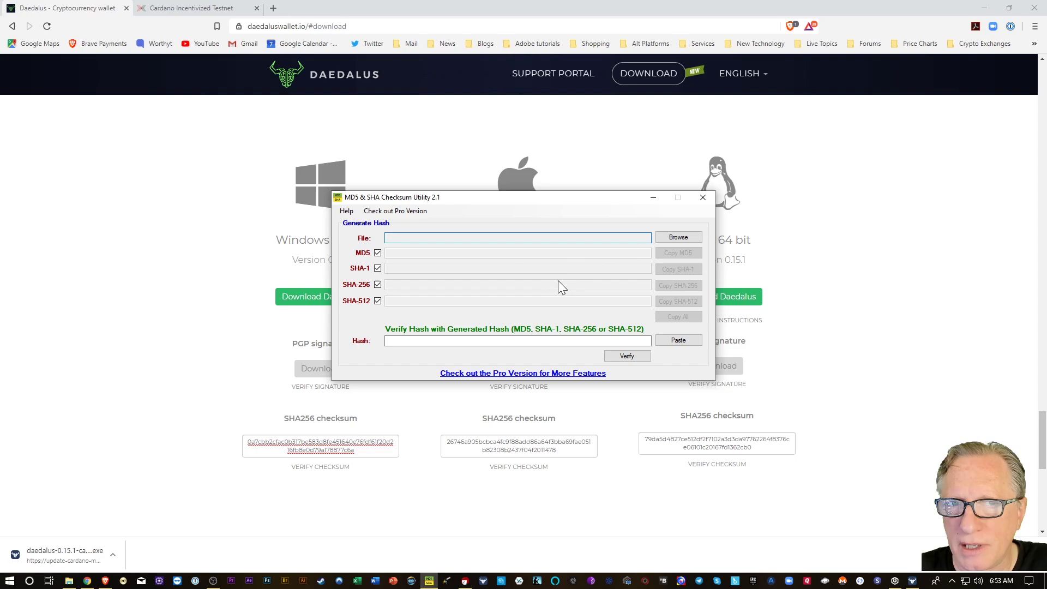
{"action": "left_click", "coordinate": [273, 8]}
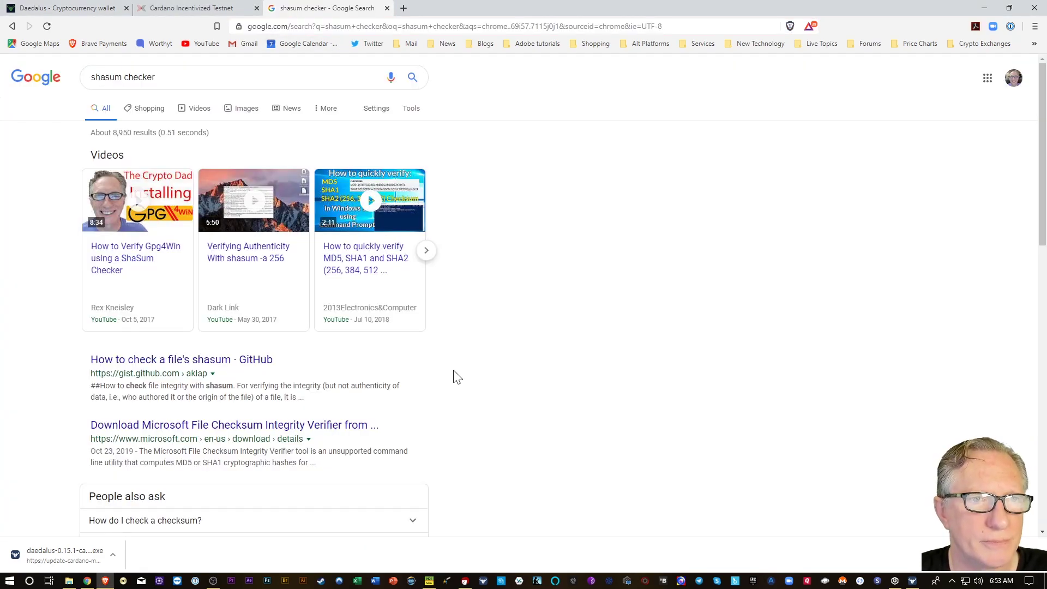
{"action": "scroll", "coordinate": [456, 376], "scroll_direction": "down", "scroll_amount": 2}
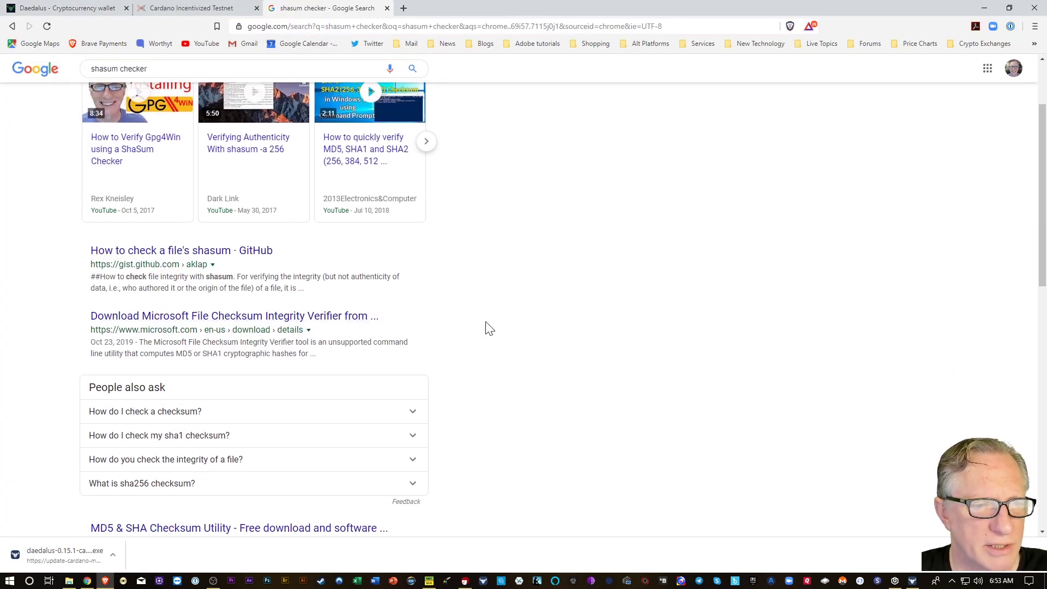
{"action": "scroll", "coordinate": [487, 330], "scroll_direction": "down", "scroll_amount": 3}
{"action": "scroll", "coordinate": [486, 333], "scroll_direction": "down", "scroll_amount": 3}
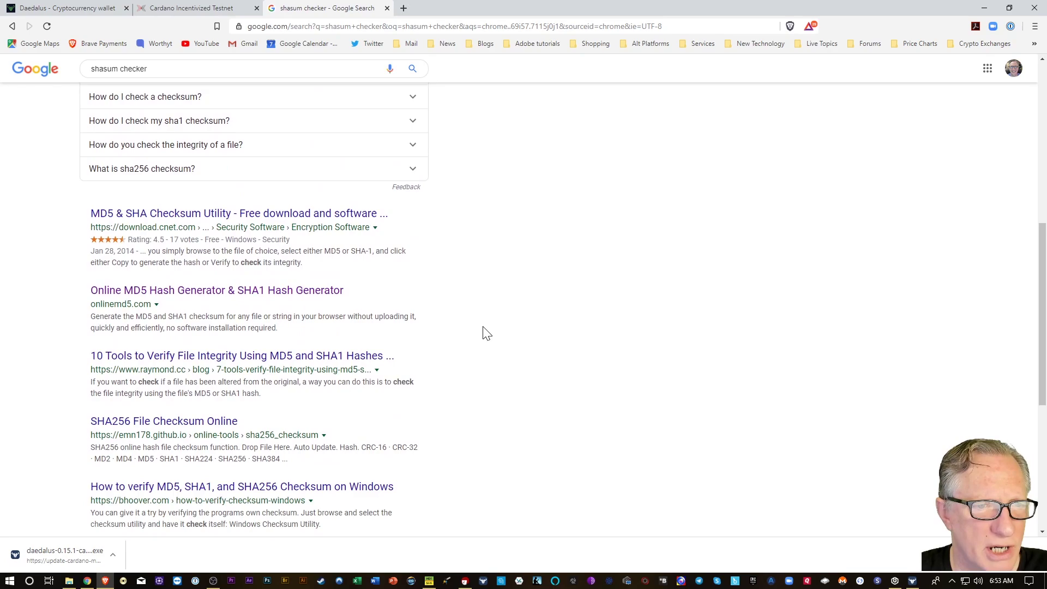
Load the downloaded Daedalus installer into OnlineMD5 and compute its SHA-256 hash.
{"action": "left_click", "coordinate": [230, 283]}
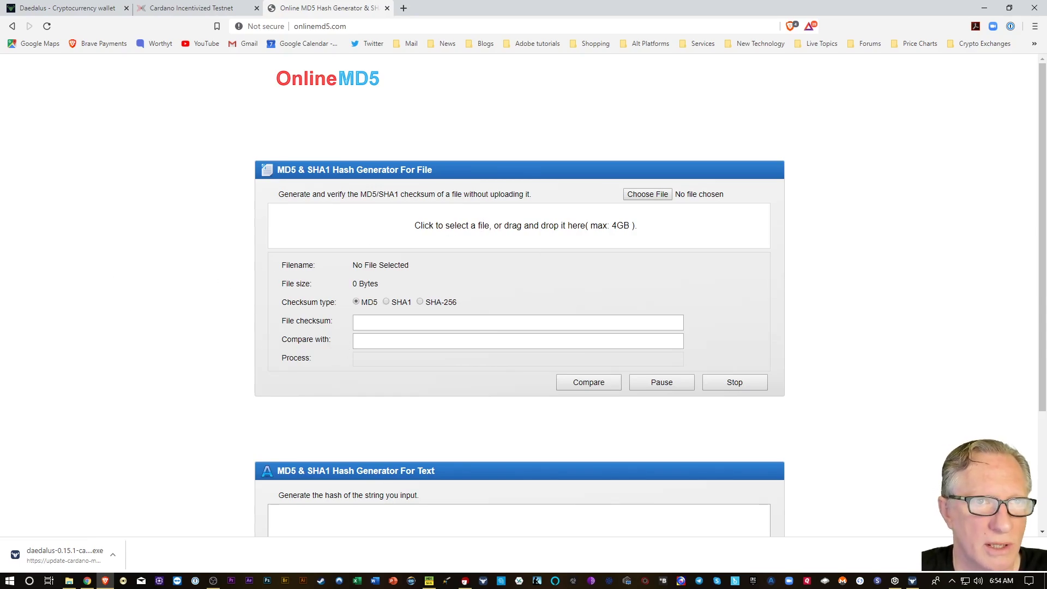
{"action": "left_click", "coordinate": [493, 322]}
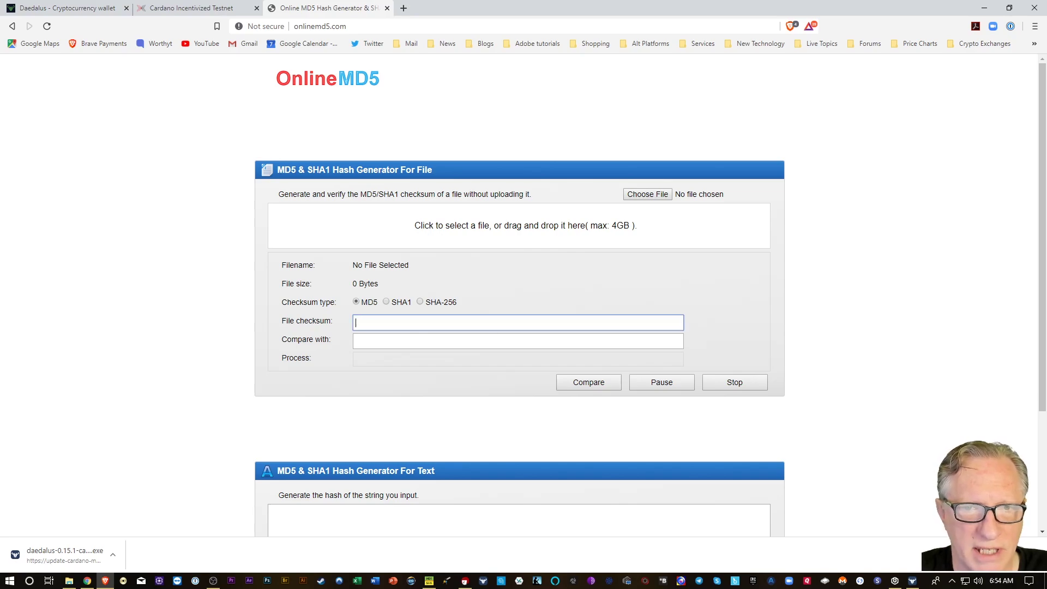
{"action": "left_click", "coordinate": [654, 196]}
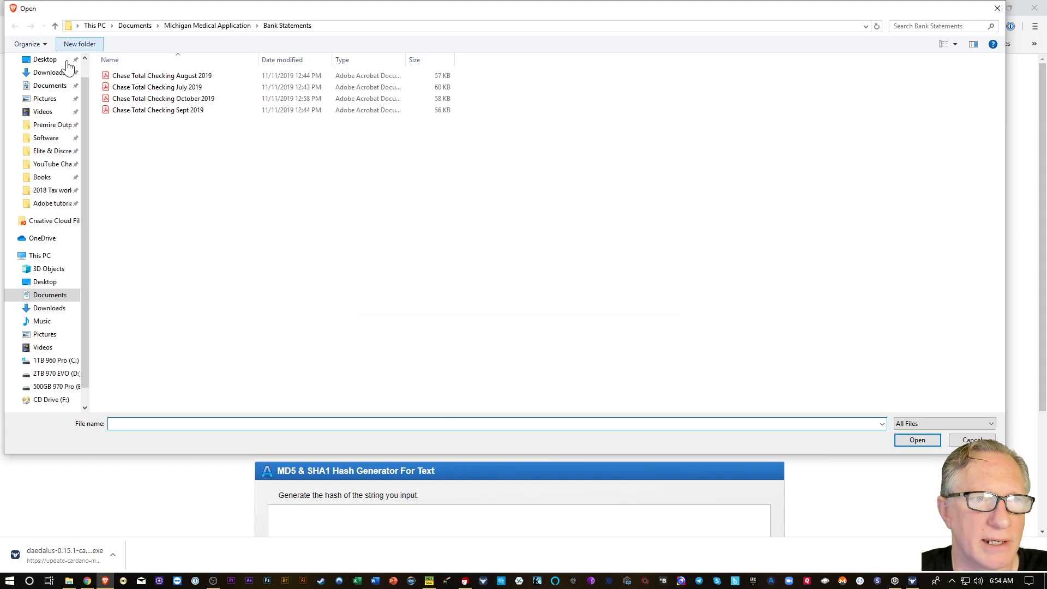
{"action": "left_click", "coordinate": [52, 72]}
{"action": "left_click", "coordinate": [627, 76]}
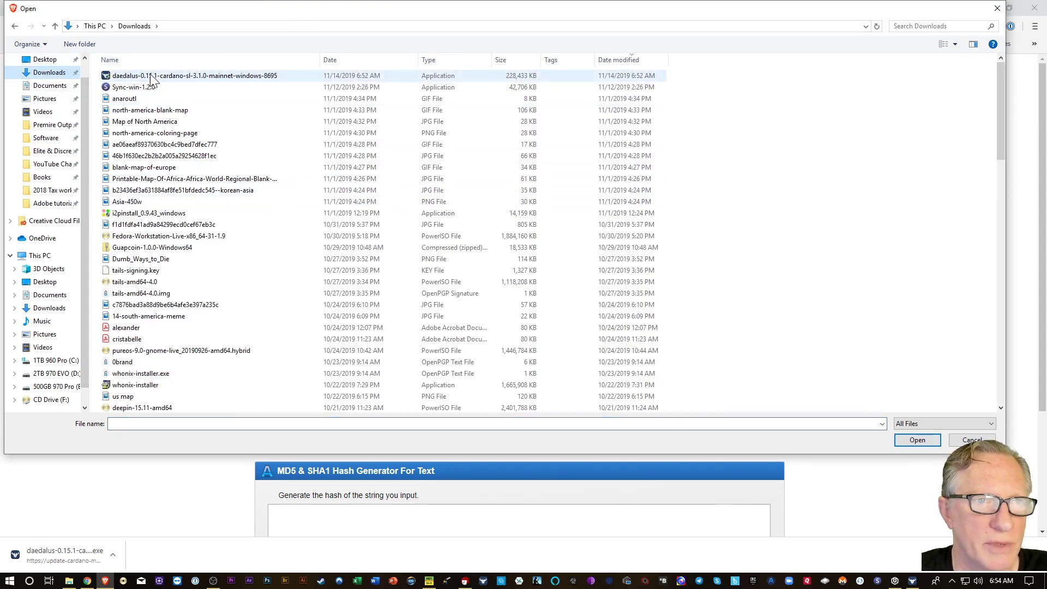
{"action": "key", "text": "Return"}
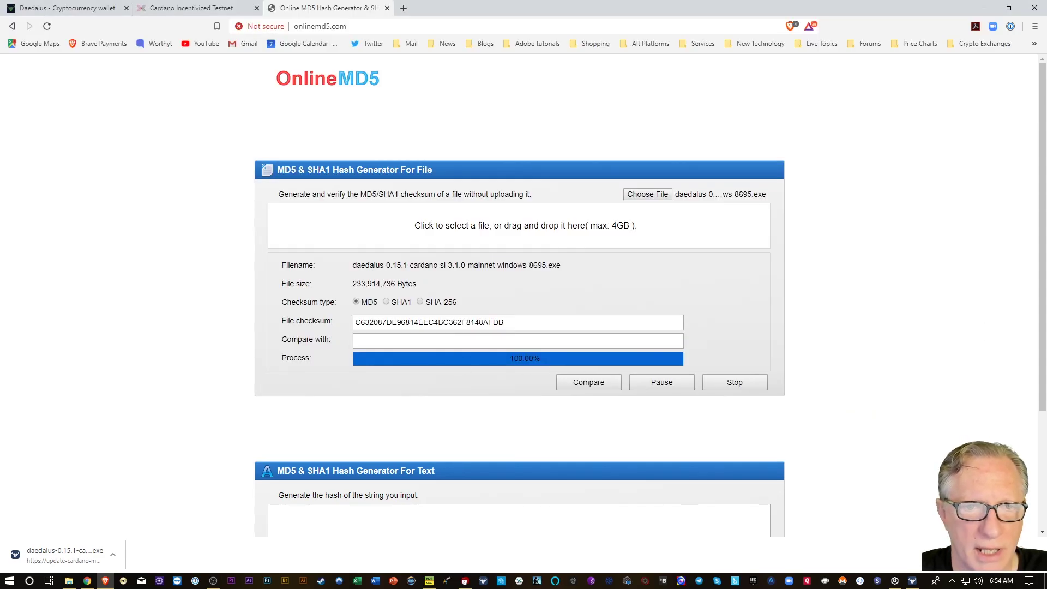
{"action": "left_click", "coordinate": [420, 301]}
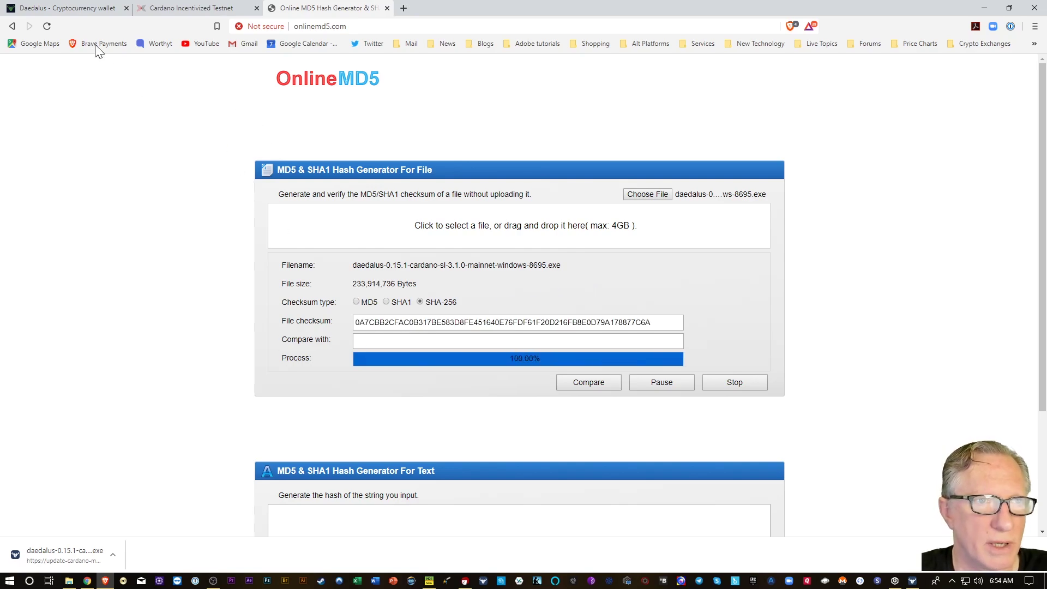
Paste the published Windows checksum into Compare with to confirm a match.
{"action": "left_click", "coordinate": [70, 9]}
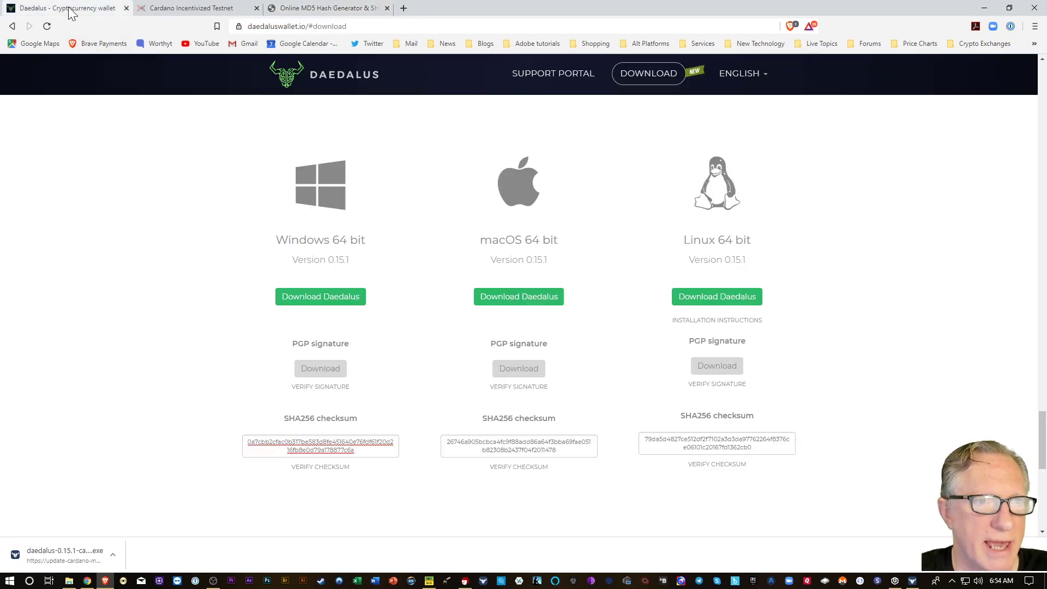
{"action": "left_click", "coordinate": [274, 9]}
{"action": "right_click", "coordinate": [369, 343]}
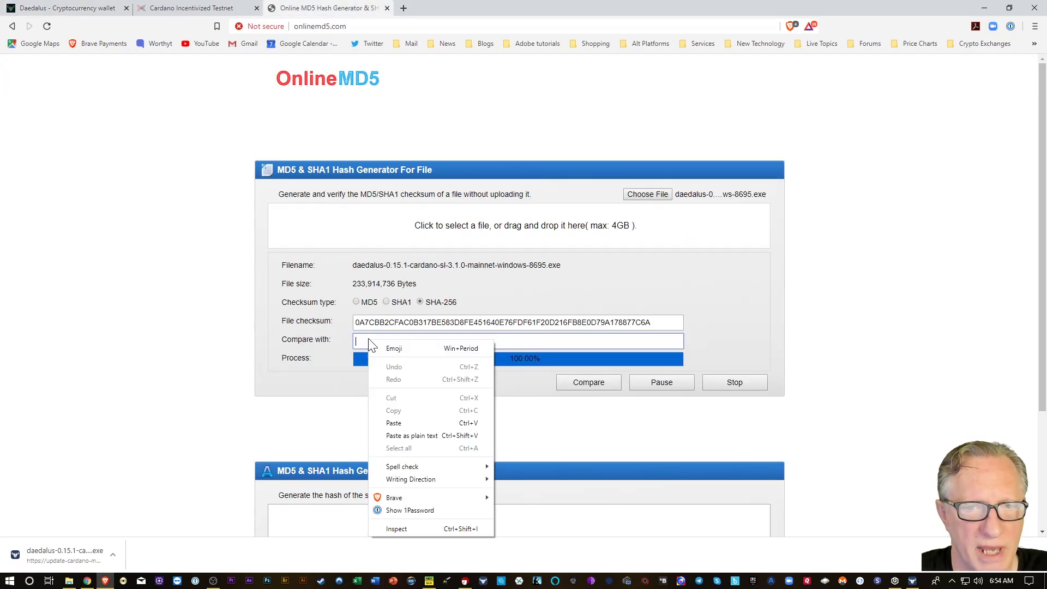
{"action": "left_click", "coordinate": [396, 423]}
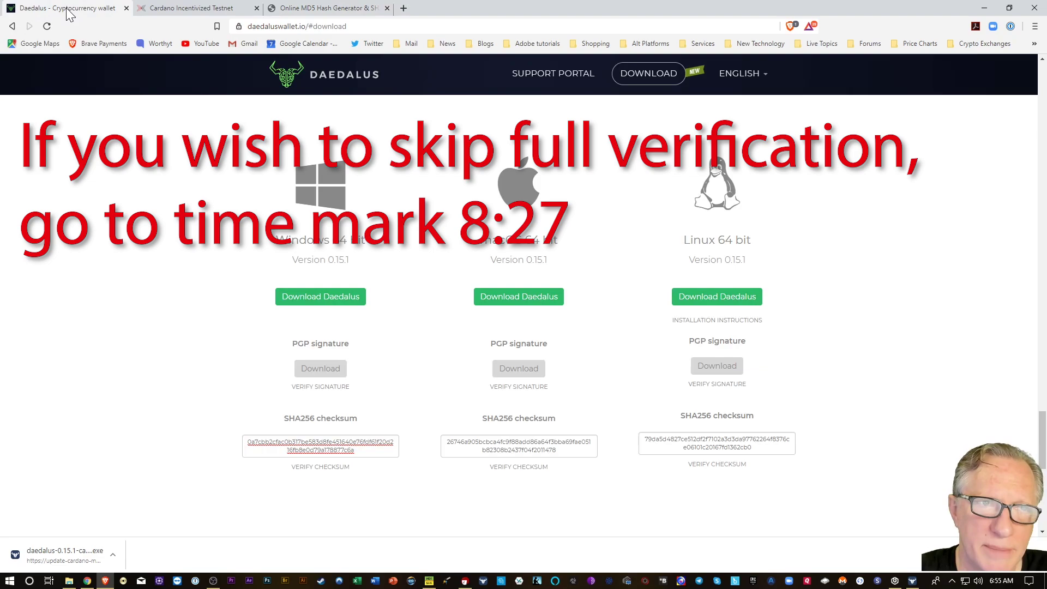
Save the Windows PGP signature (.asc) file and follow the Installer Integrity link to gpg4win.org.
{"action": "left_click", "coordinate": [68, 10]}
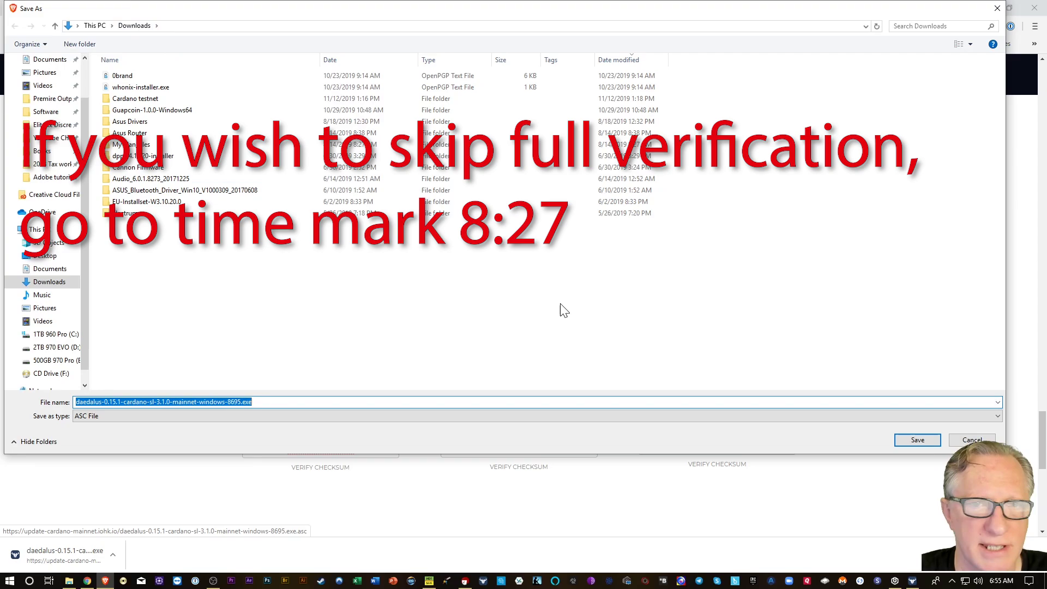
{"action": "left_click", "coordinate": [917, 440]}
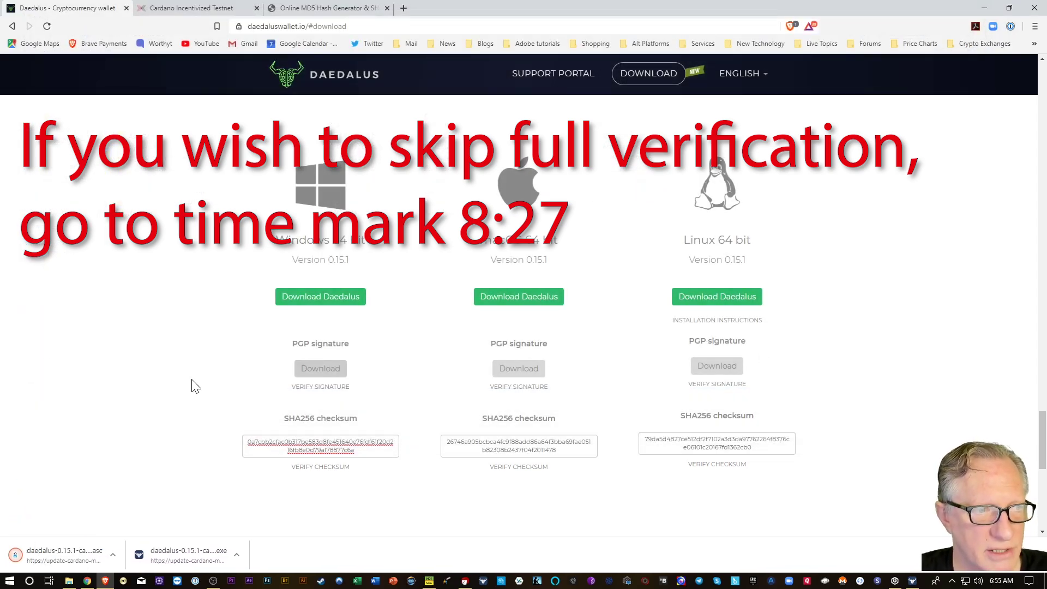
{"action": "left_click", "coordinate": [322, 387]}
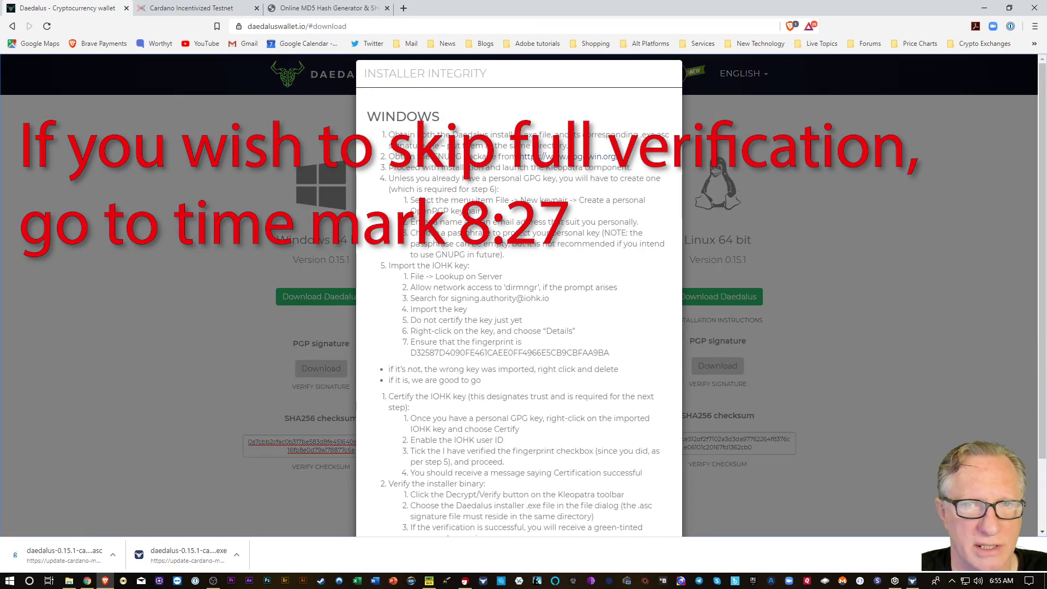
{"action": "left_click", "coordinate": [564, 164]}
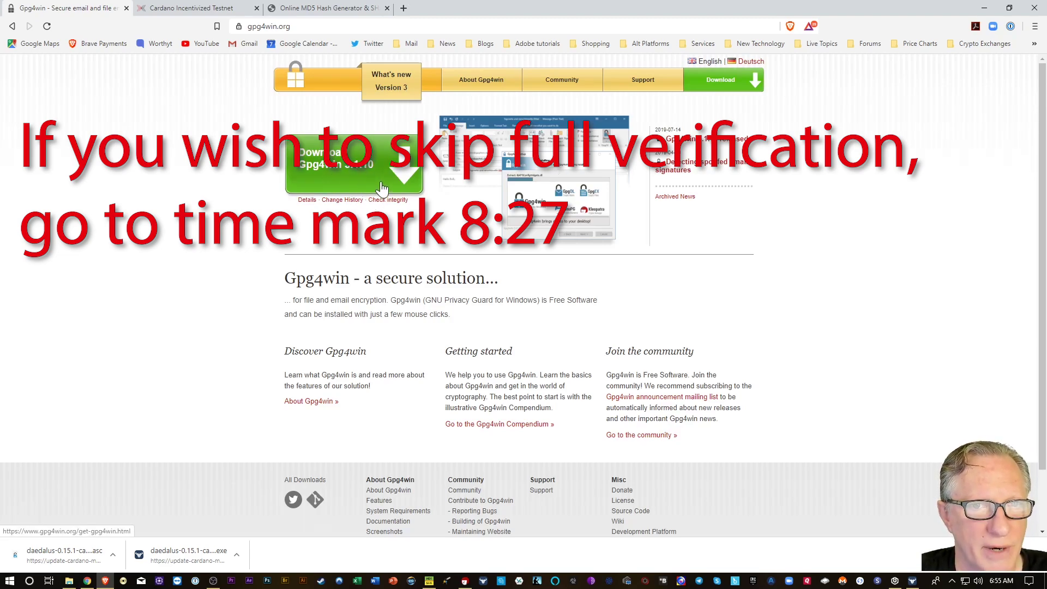
Download the Gpg4win 3.1.10 installer with a $0 donation, then open its Check integrity page.
{"action": "left_click", "coordinate": [343, 175]}
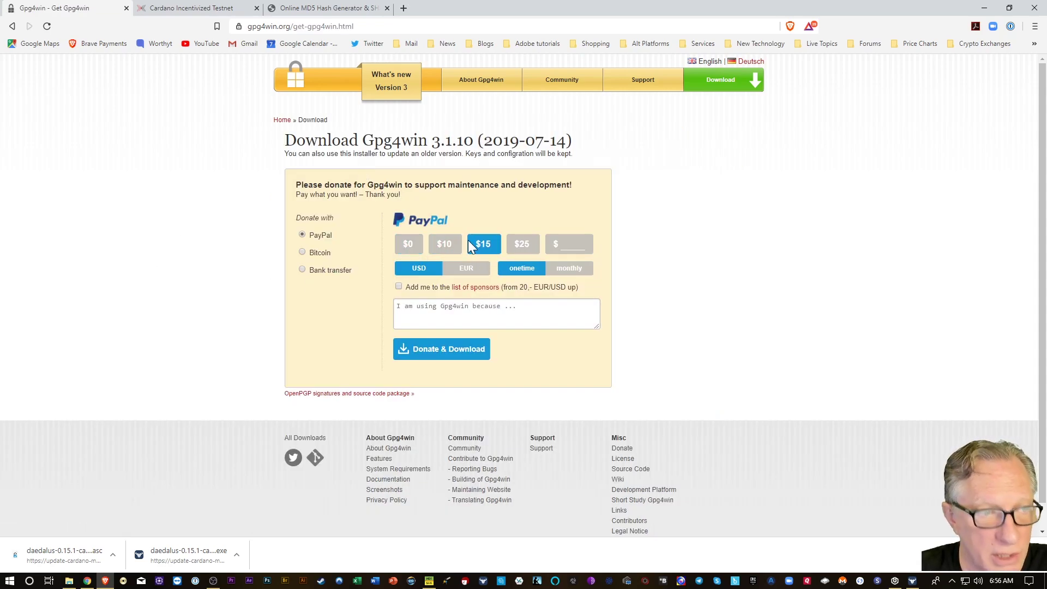
{"action": "left_click", "coordinate": [409, 246]}
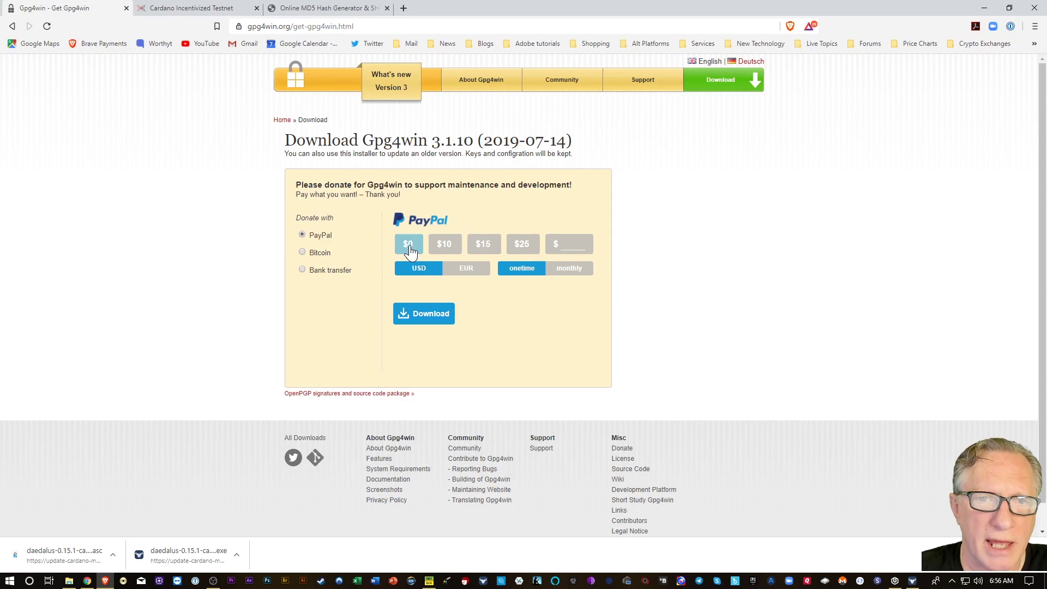
{"action": "left_click", "coordinate": [417, 322]}
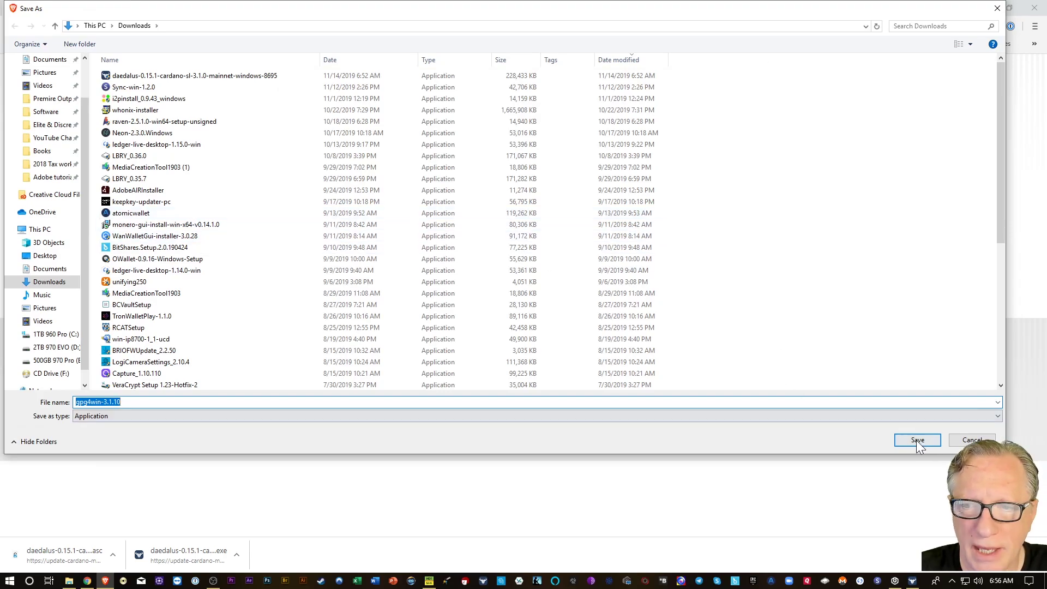
{"action": "left_click", "coordinate": [917, 440]}
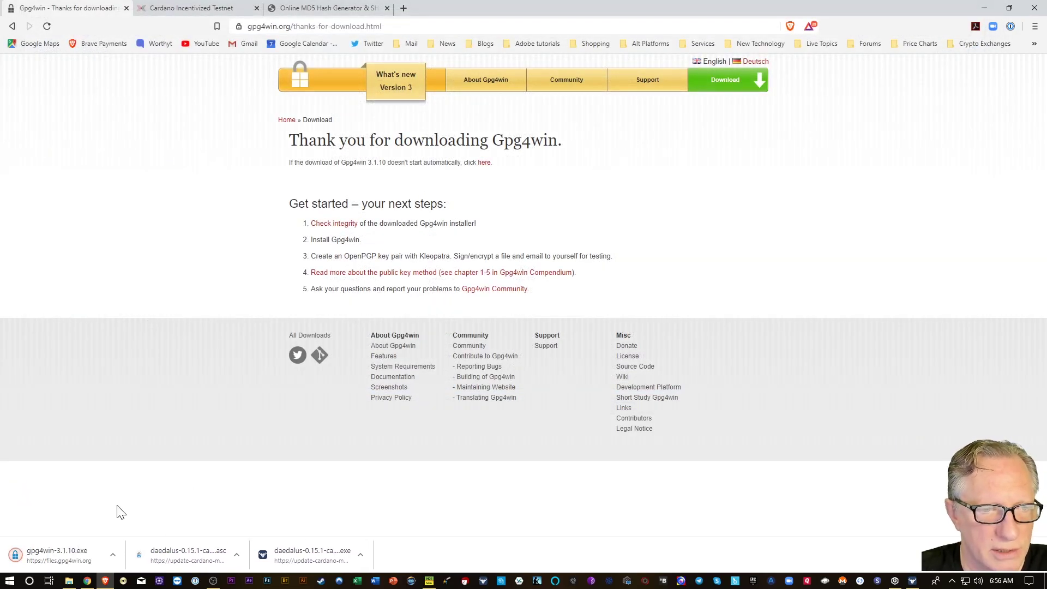
{"action": "left_click", "coordinate": [113, 554]}
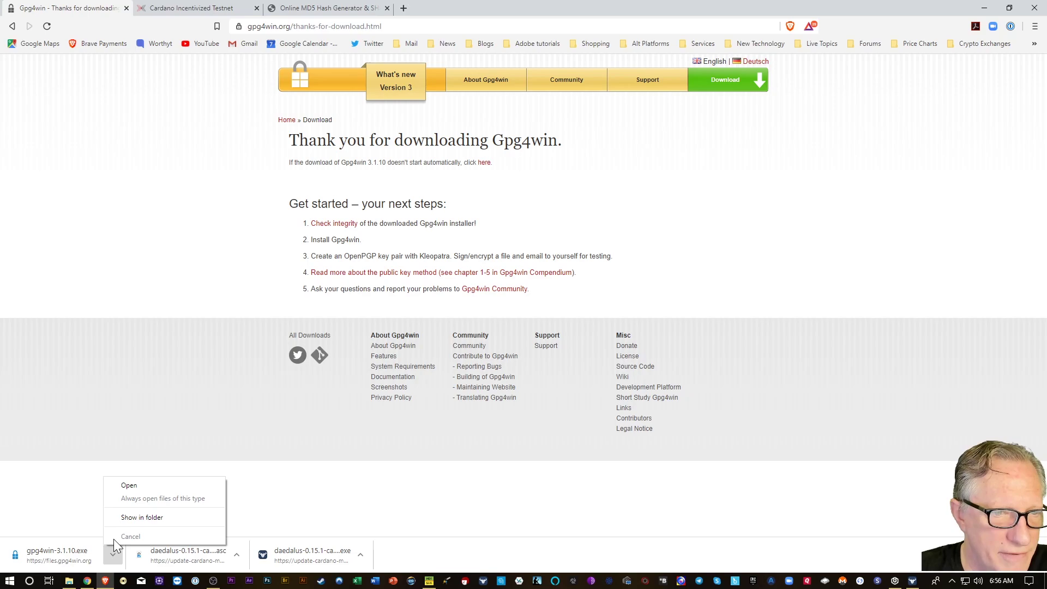
{"action": "left_click", "coordinate": [140, 369]}
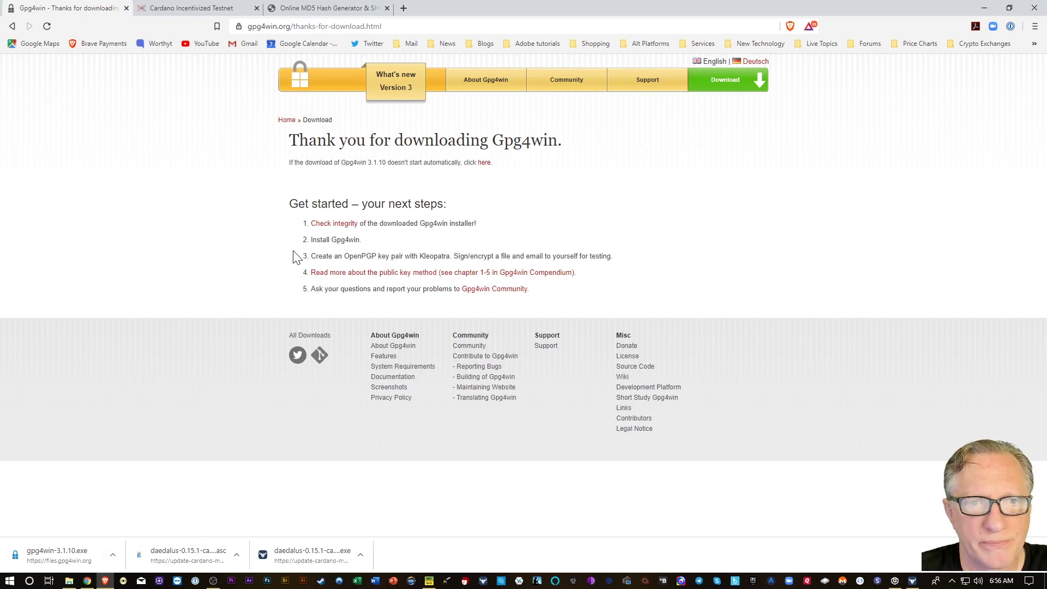
{"action": "left_click", "coordinate": [321, 225]}
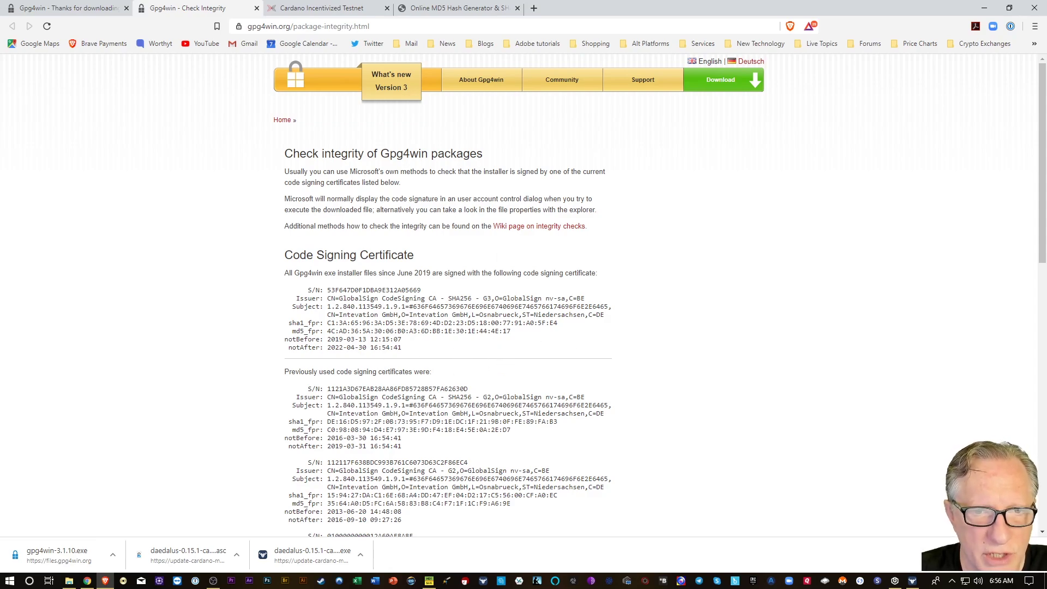
Copy the published SHA256 checksum for gpg4win-3.1.10.exe.
{"action": "scroll", "coordinate": [691, 369], "scroll_direction": "down", "scroll_amount": 5}
{"action": "scroll", "coordinate": [693, 376], "scroll_direction": "up", "scroll_amount": 3}
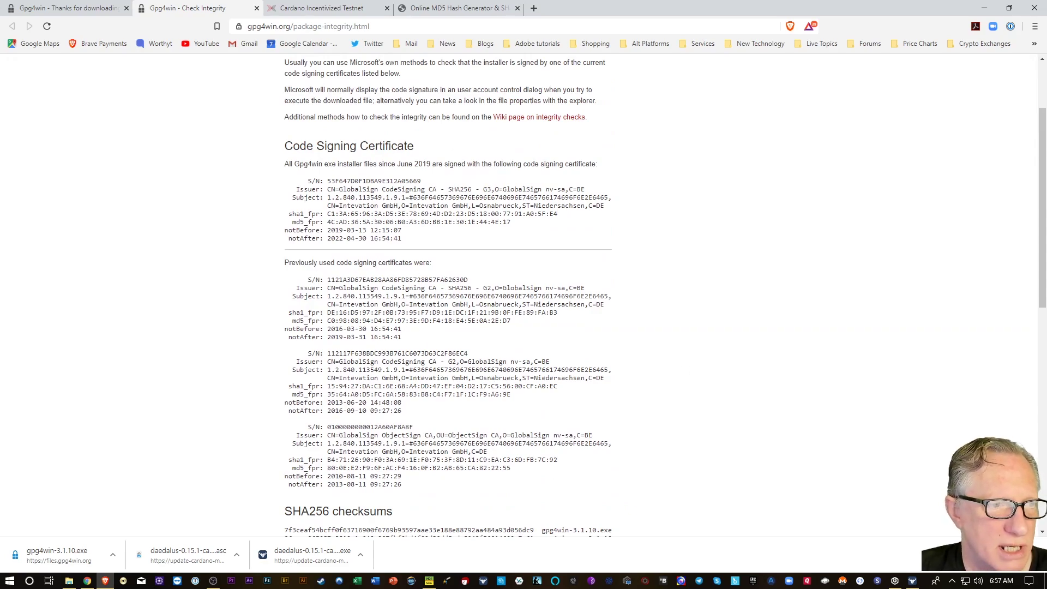
{"action": "scroll", "coordinate": [652, 355], "scroll_direction": "down", "scroll_amount": 4}
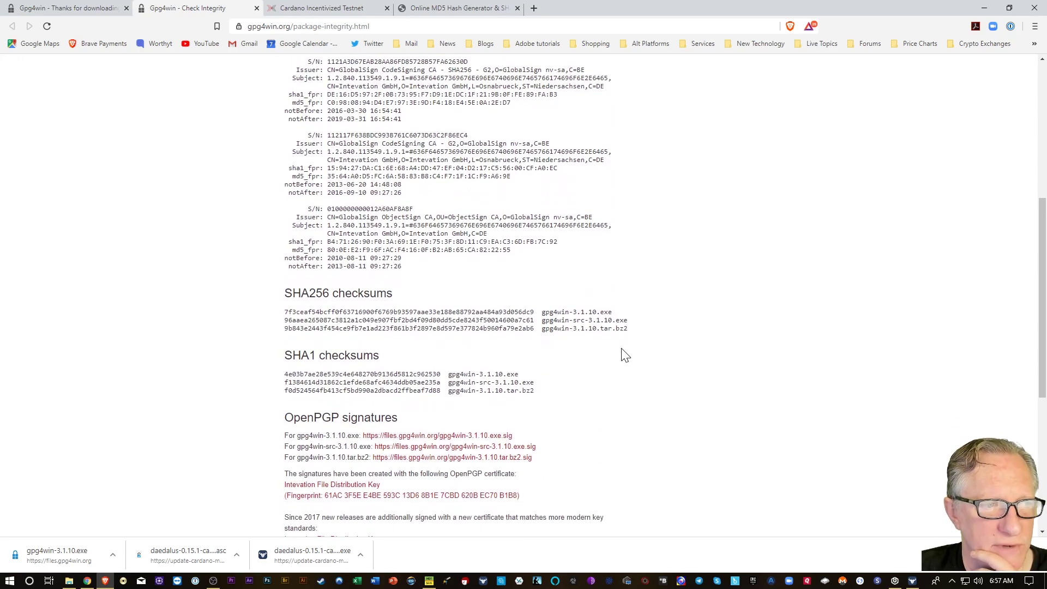
{"action": "scroll", "coordinate": [631, 359], "scroll_direction": "down", "scroll_amount": 1}
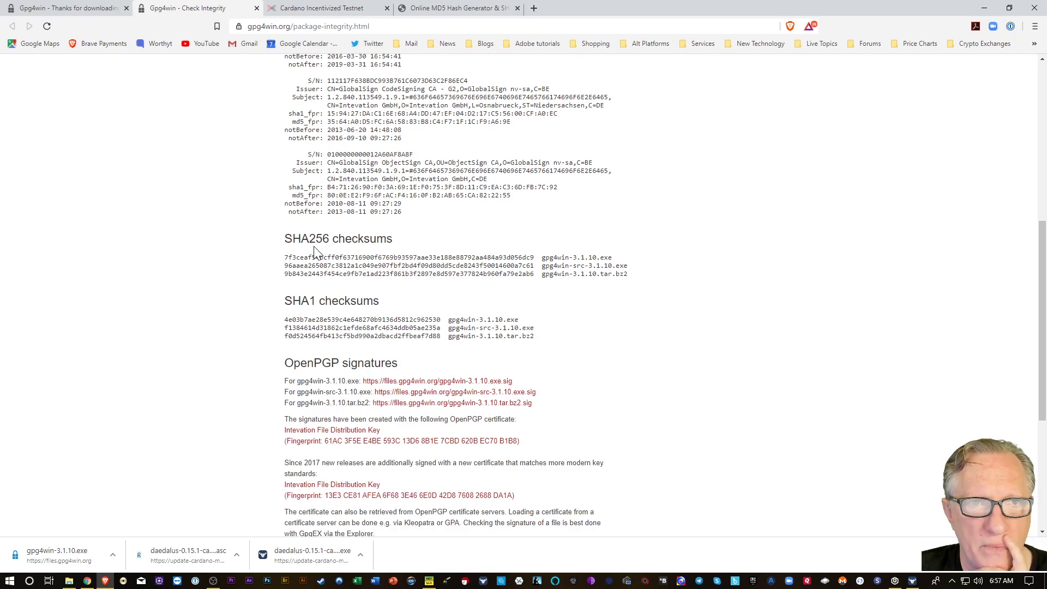
{"action": "double_click", "coordinate": [279, 258]}
{"action": "key", "text": "super+c"}
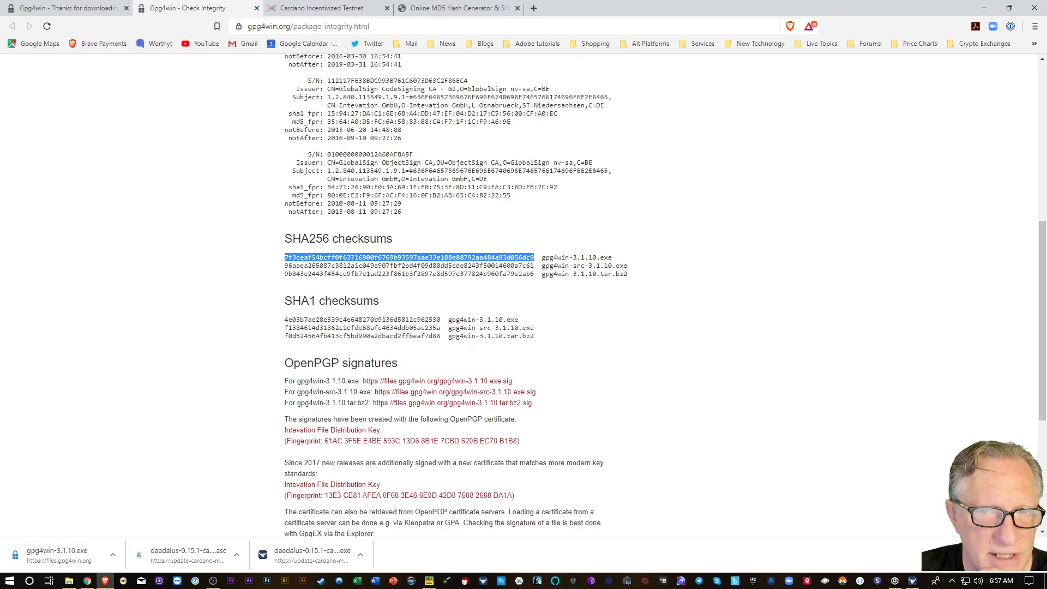
{"action": "right_click", "coordinate": [510, 260]}
{"action": "left_click", "coordinate": [521, 267]}
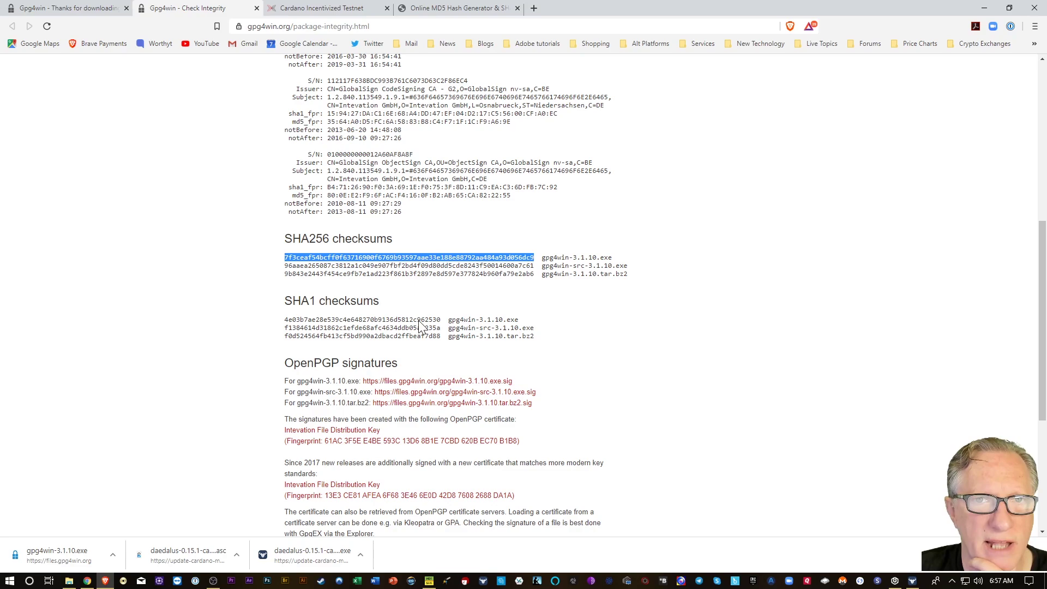
Load the gpg4win-3.1.10 installer into OnlineMD5 for SHA-256 hashing.
{"action": "left_click", "coordinate": [458, 8]}
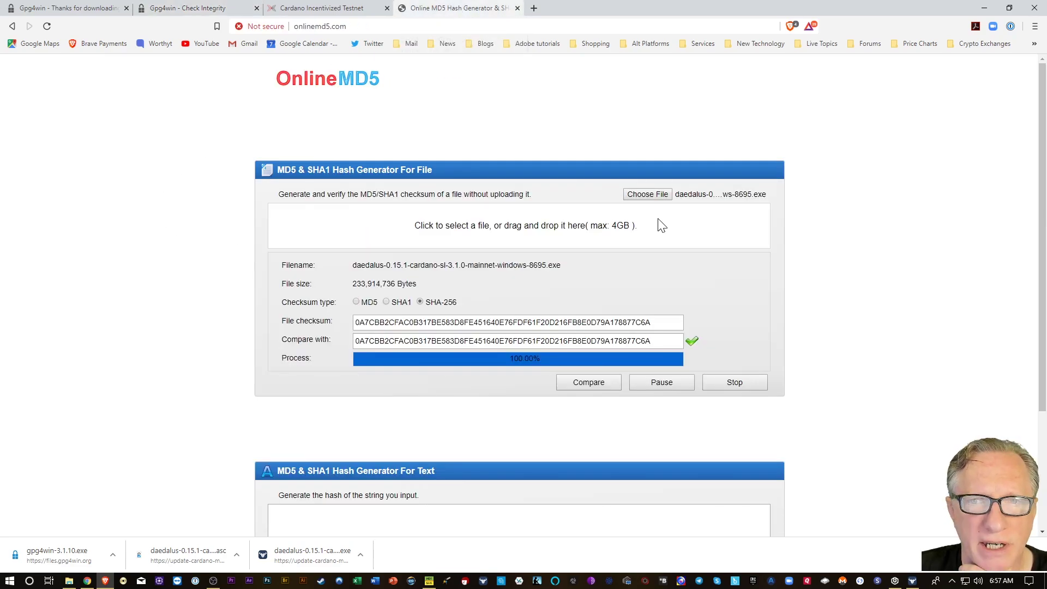
{"action": "left_click", "coordinate": [647, 195]}
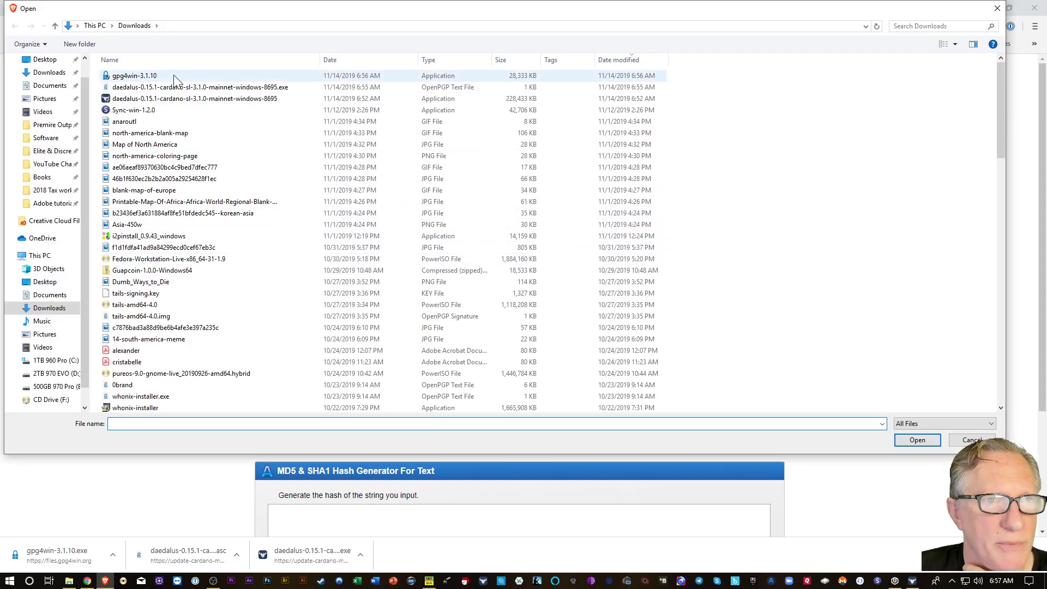
{"action": "left_click", "coordinate": [173, 75]}
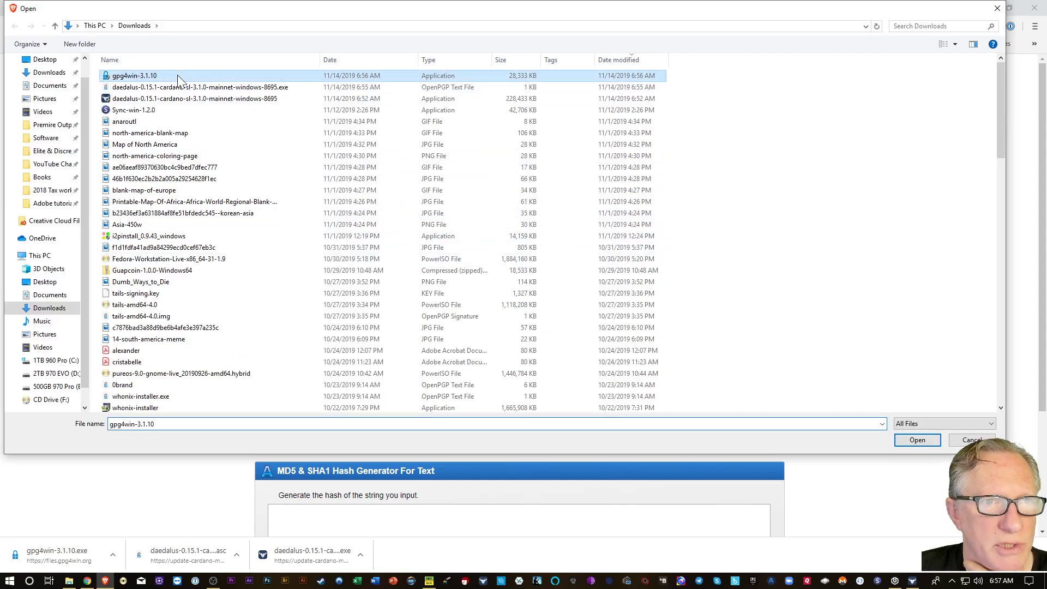
{"action": "left_click", "coordinate": [916, 441]}
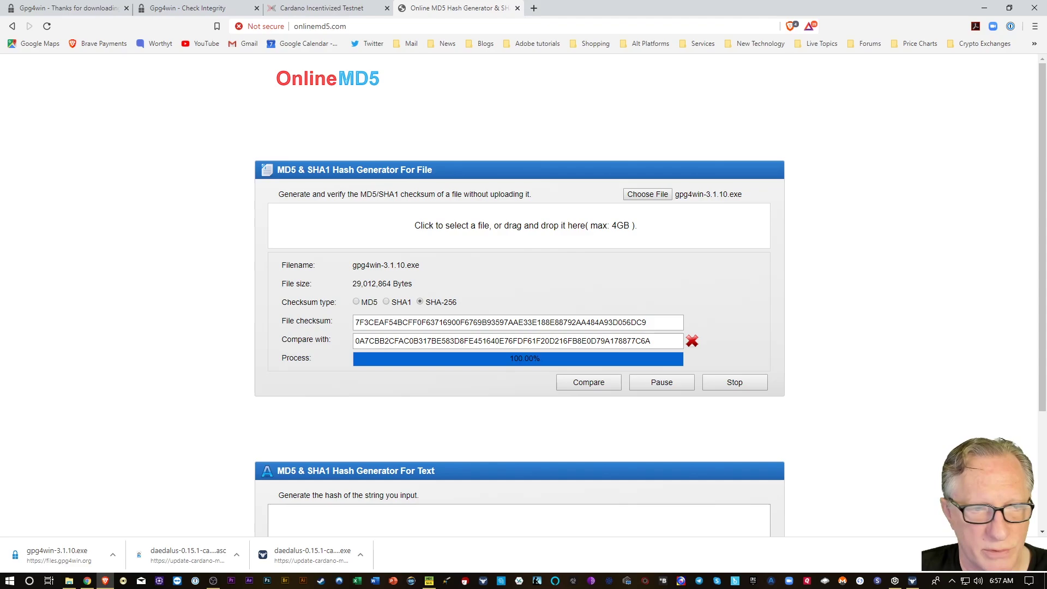
Replace the old Daedalus hash with the Gpg4win checksum in Compare with and compare.
{"action": "left_click", "coordinate": [651, 340]}
{"action": "left_click_drag", "start_coordinate": [651, 341], "coordinate": [355, 341]}
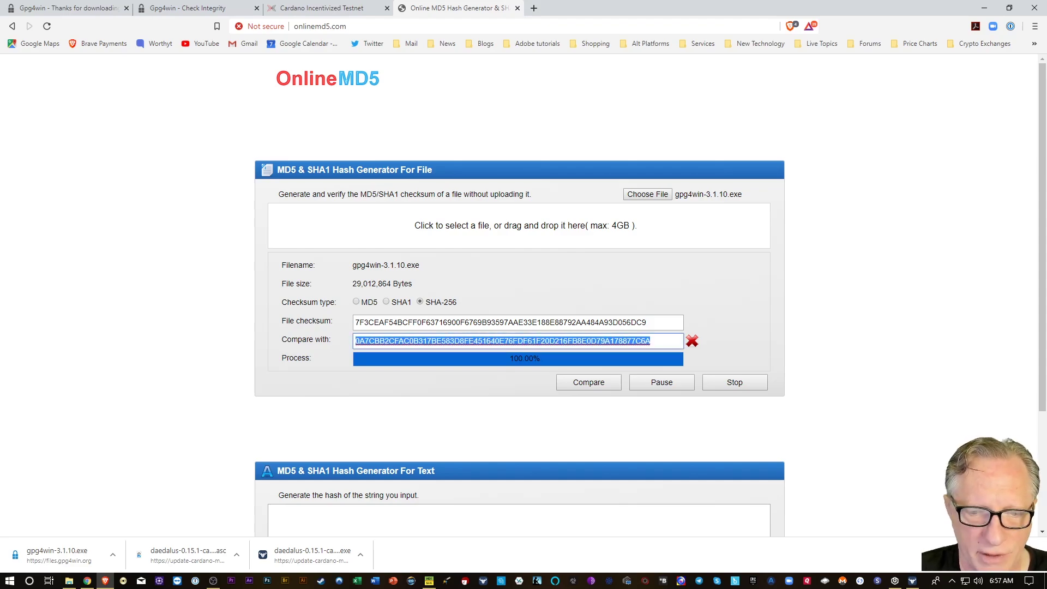
{"action": "key", "text": "BackSpace"}
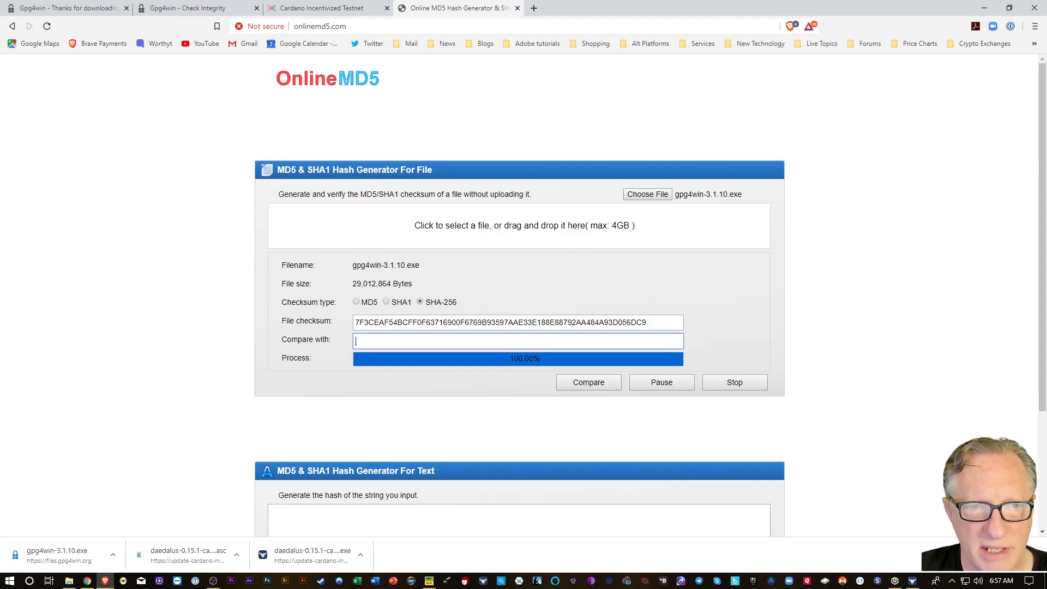
{"action": "right_click", "coordinate": [366, 344]}
{"action": "left_click", "coordinate": [391, 427]}
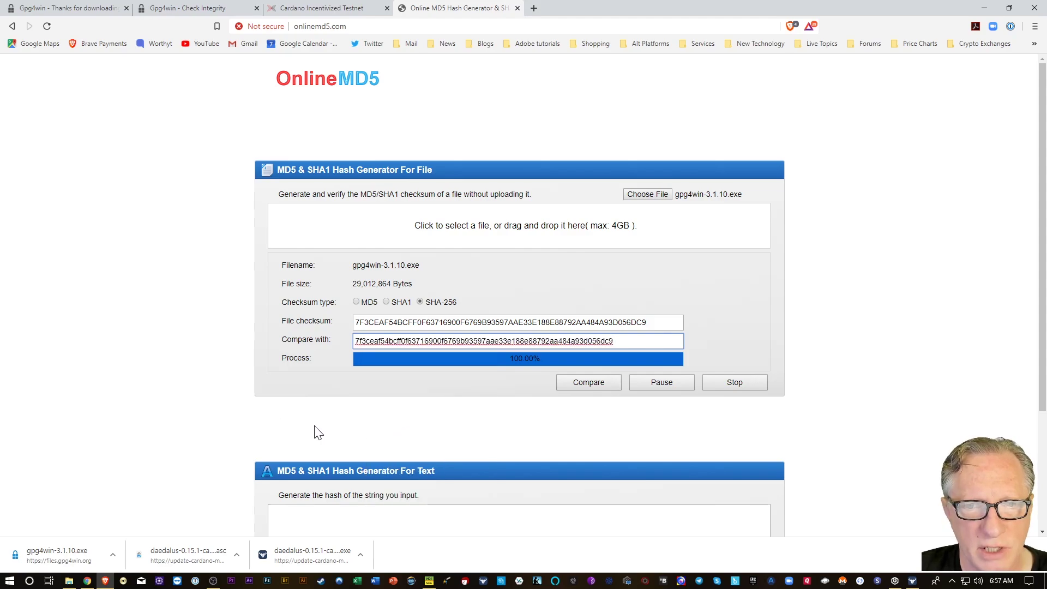
{"action": "left_click", "coordinate": [584, 382]}
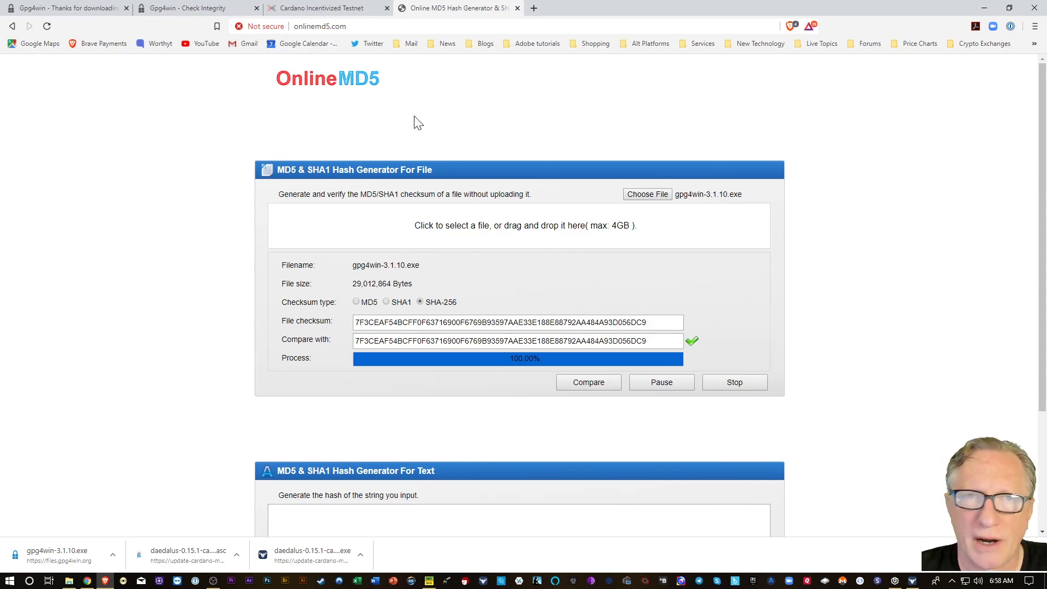
Launch gpg4win-3.1.10 from its Downloads folder and bring the setup wizard forward.
{"action": "left_click", "coordinate": [113, 554]}
{"action": "left_click", "coordinate": [150, 518]}
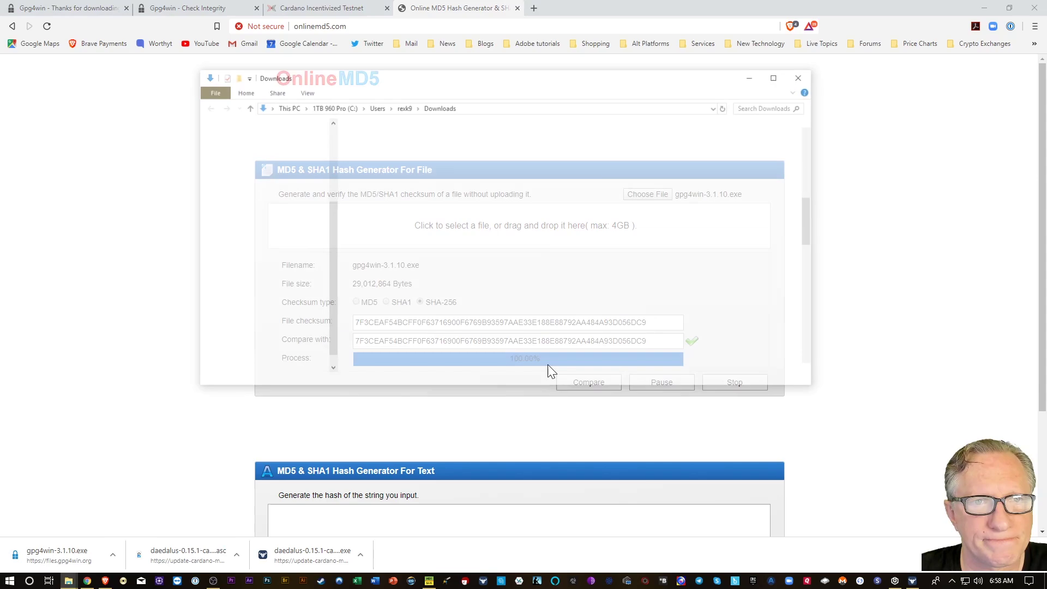
{"action": "double_click", "coordinate": [374, 369]}
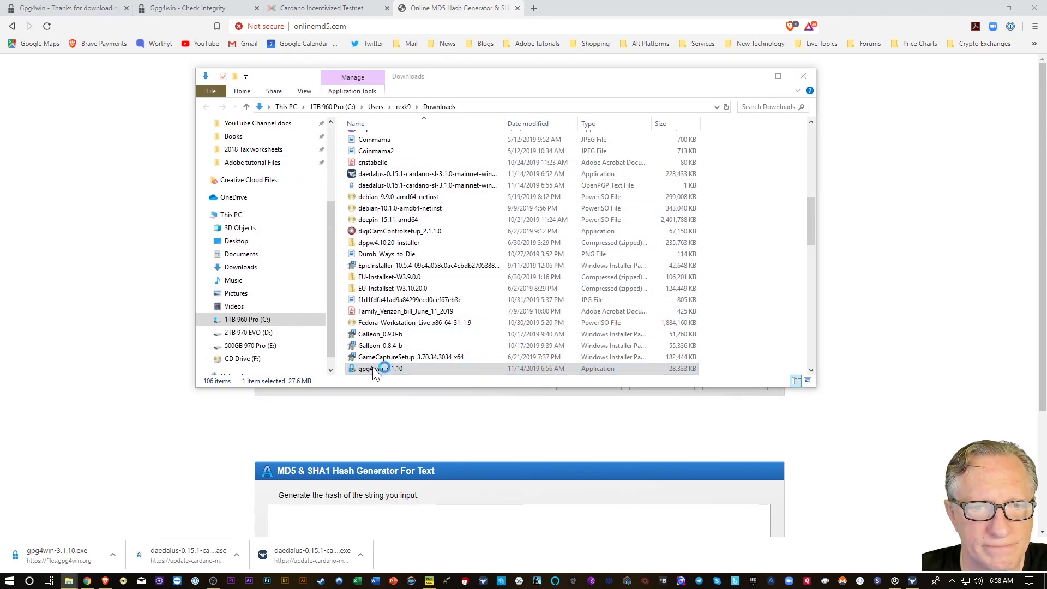
{"action": "left_click", "coordinate": [752, 77]}
{"action": "left_click", "coordinate": [983, 7]}
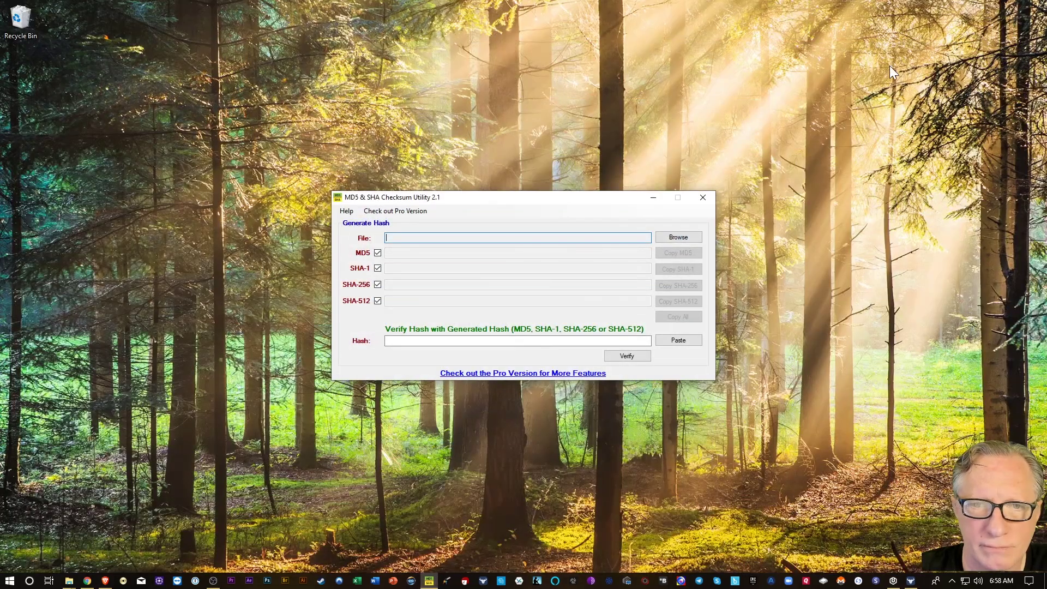
Install Gpg4win with default components into C:\Program Files (x86)\Gpg4win.
{"action": "left_click", "coordinate": [584, 379]}
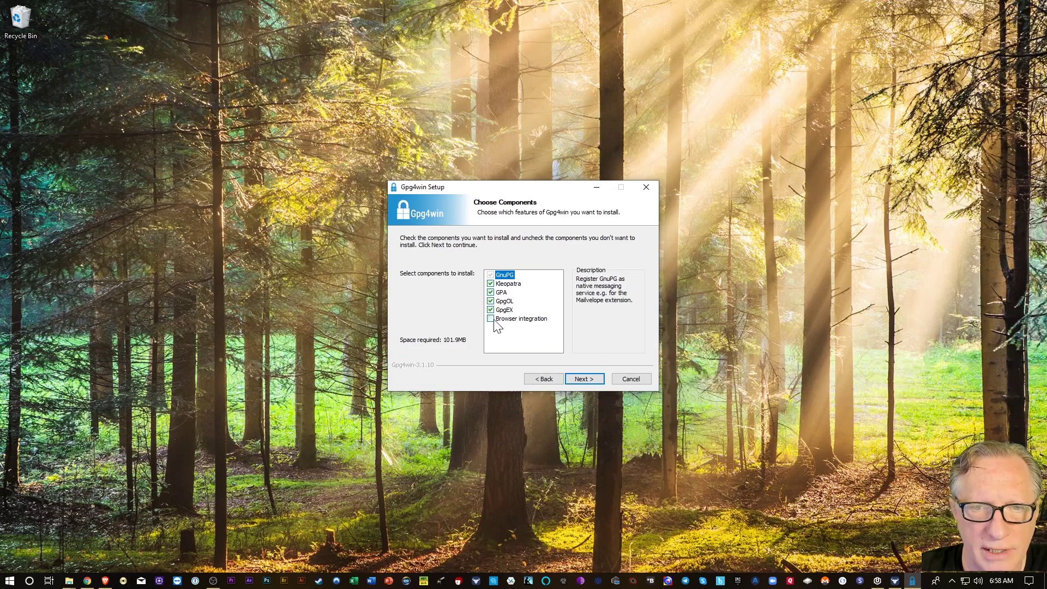
{"action": "left_click", "coordinate": [589, 379]}
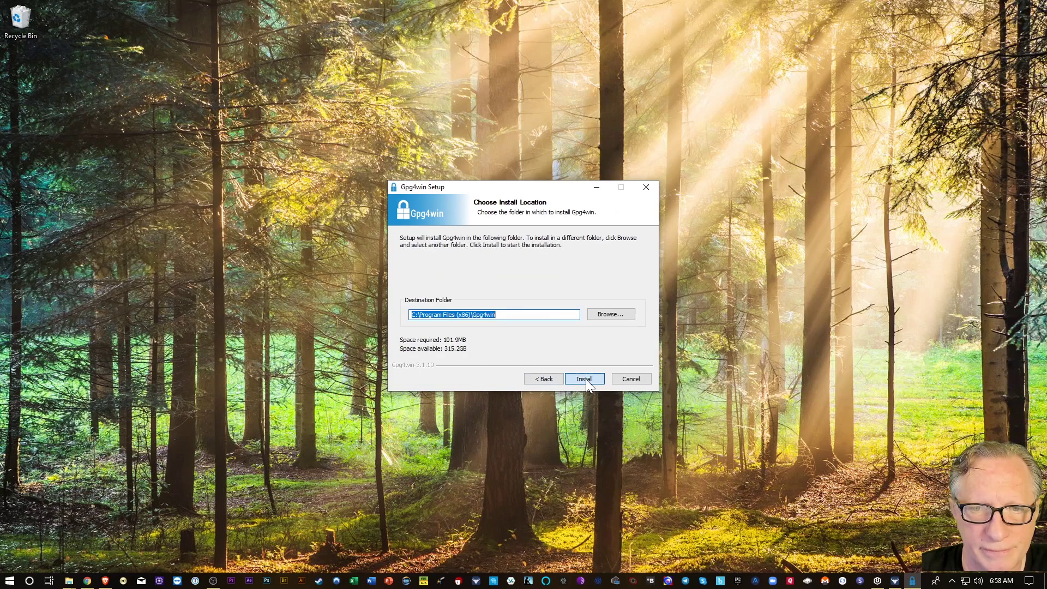
{"action": "left_click", "coordinate": [583, 379]}
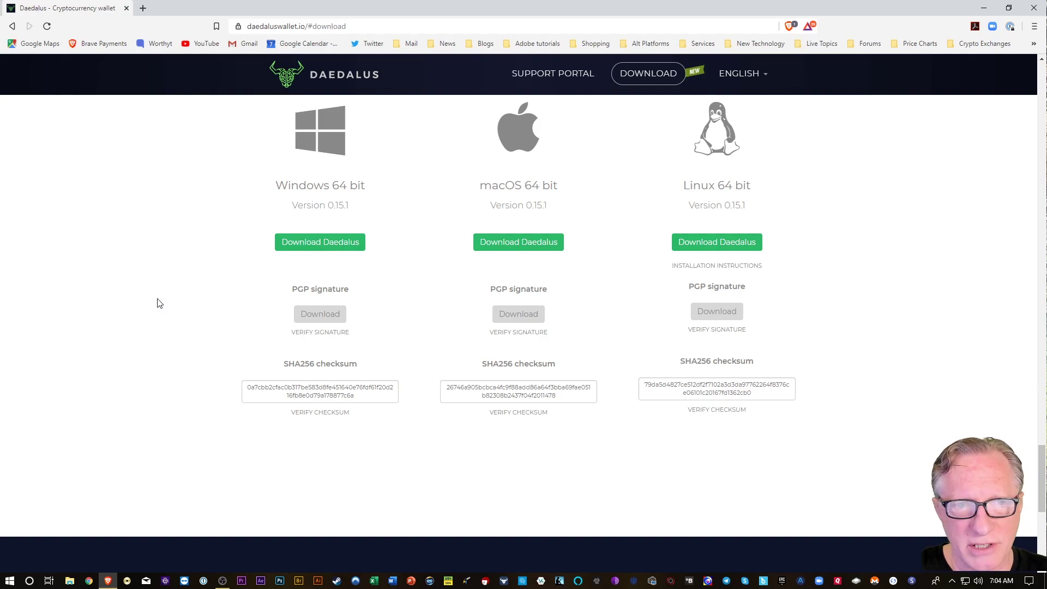
Open the Installer Integrity instructions and position Kleopatra's certificate list over them.
{"action": "left_click", "coordinate": [312, 334]}
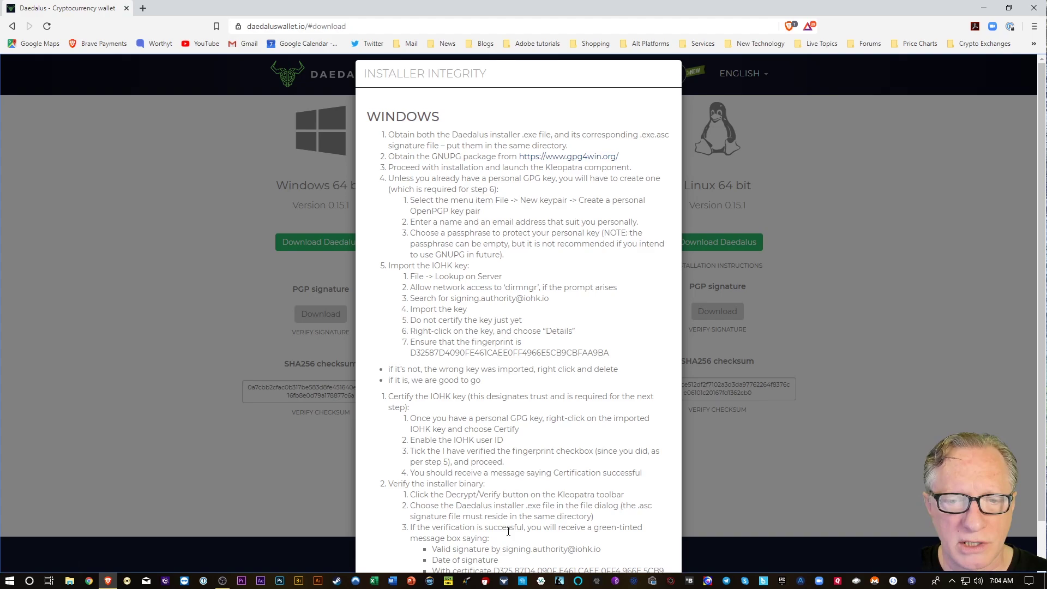
{"action": "left_click", "coordinate": [485, 582]}
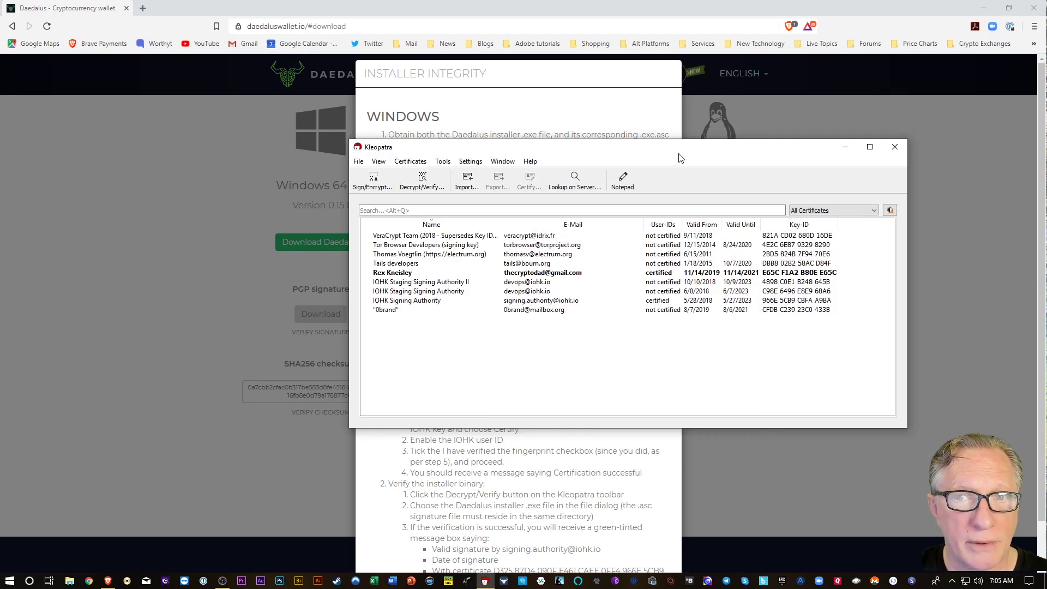
{"action": "left_click_drag", "start_coordinate": [681, 158], "coordinate": [604, 154]}
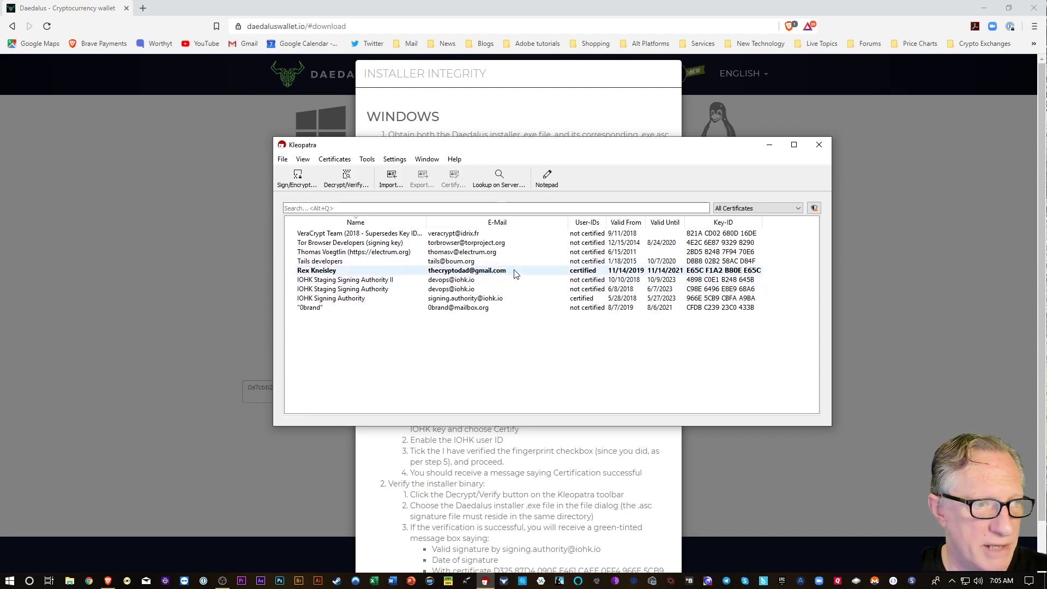
{"action": "mouse_move", "coordinate": [516, 274]}
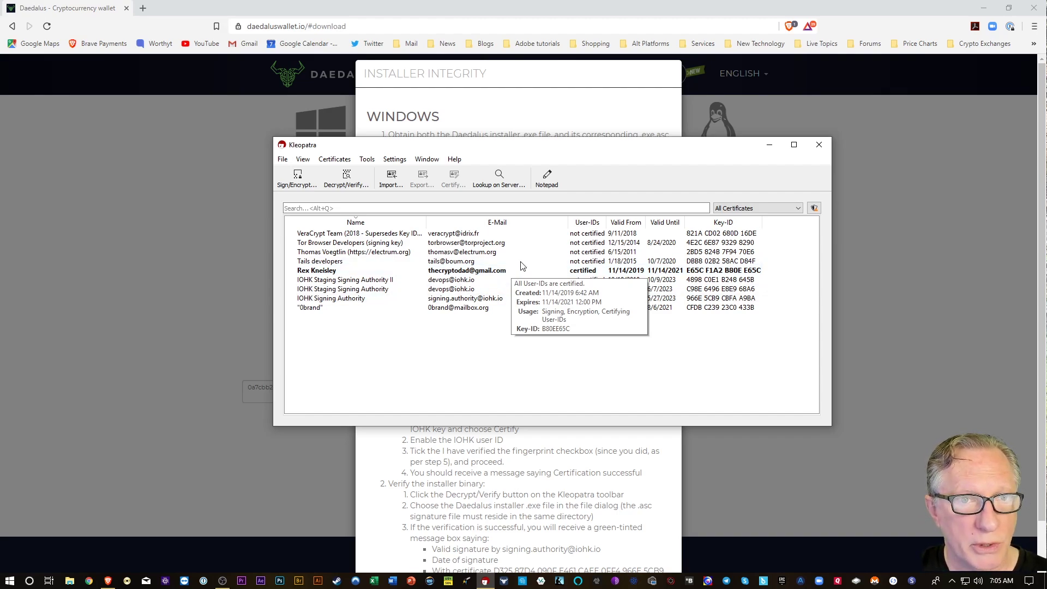
Start an OpenPGP key pair in Kleopatra, cancel it, and return to the Daedalus instructions.
{"action": "left_click", "coordinate": [283, 161]}
{"action": "left_click", "coordinate": [313, 172]}
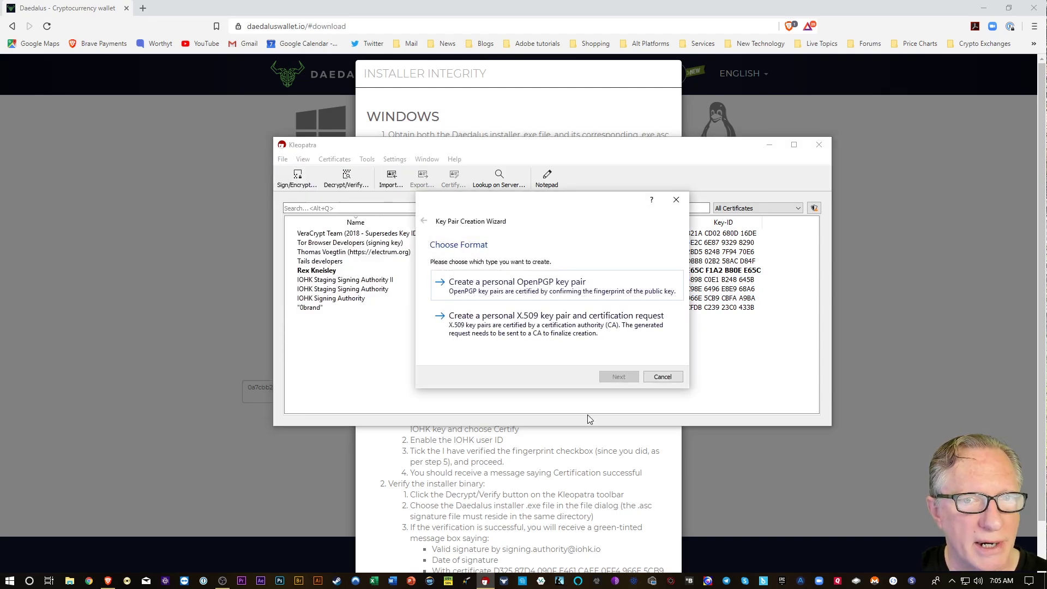
{"action": "left_click", "coordinate": [516, 284]}
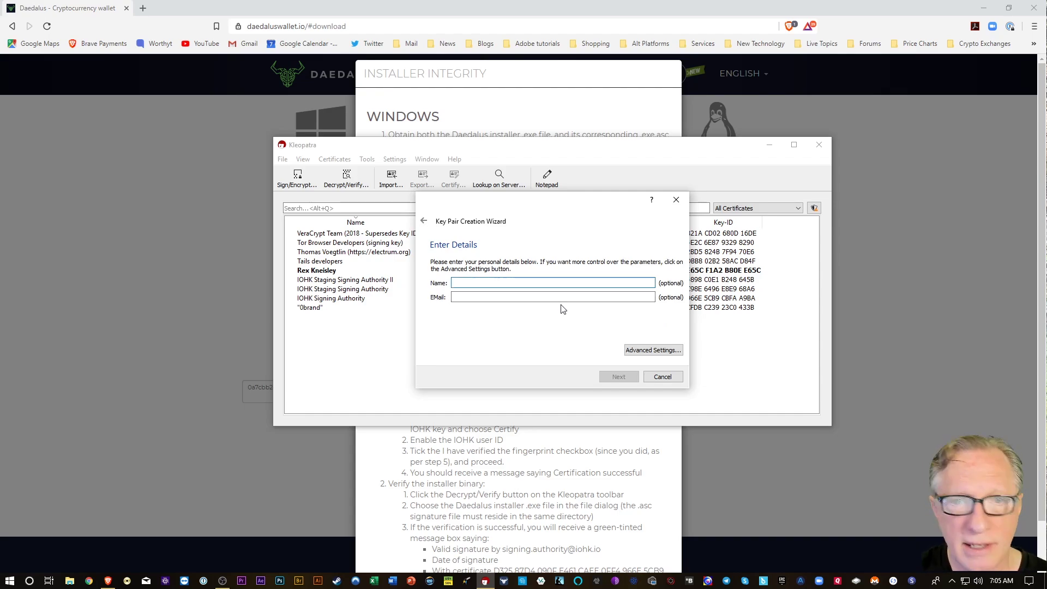
{"action": "left_click", "coordinate": [662, 378]}
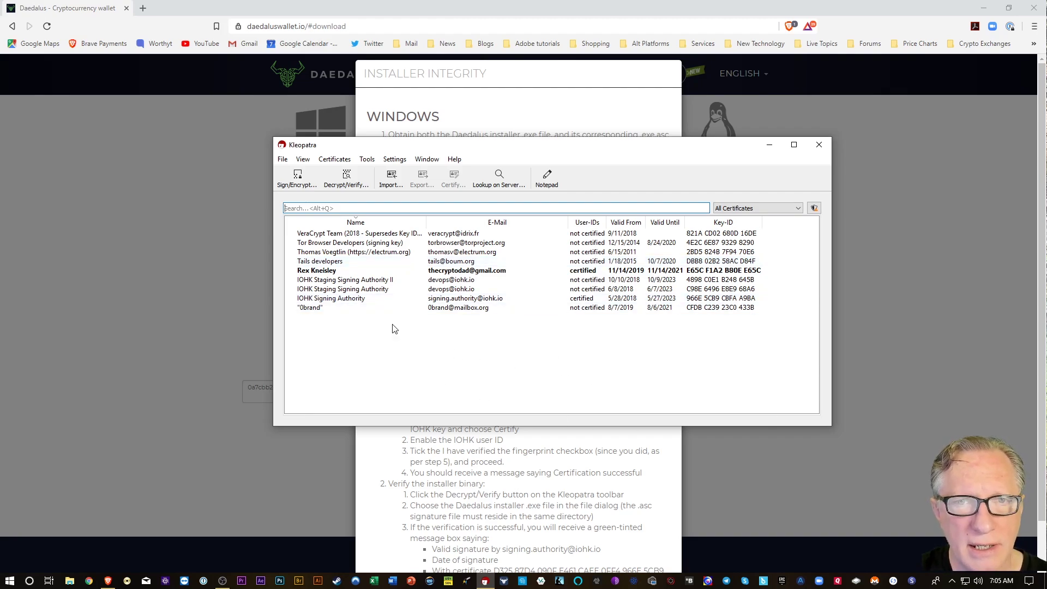
{"action": "left_click", "coordinate": [547, 109]}
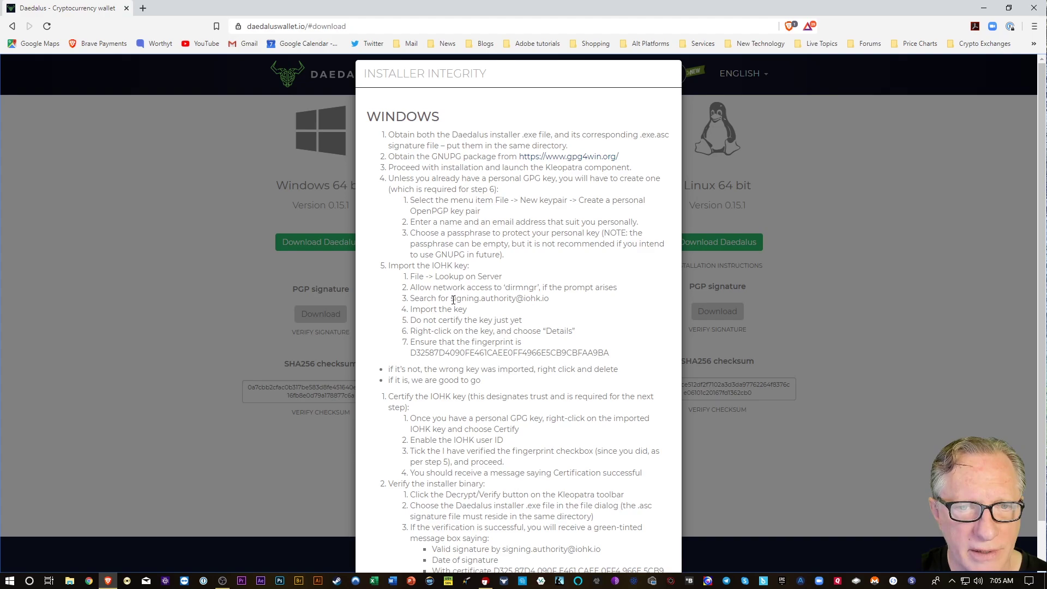
Copy the IOHK signing authority's address and search the key server for it in Kleopatra.
{"action": "right_click", "coordinate": [540, 299]}
{"action": "left_click", "coordinate": [562, 311]}
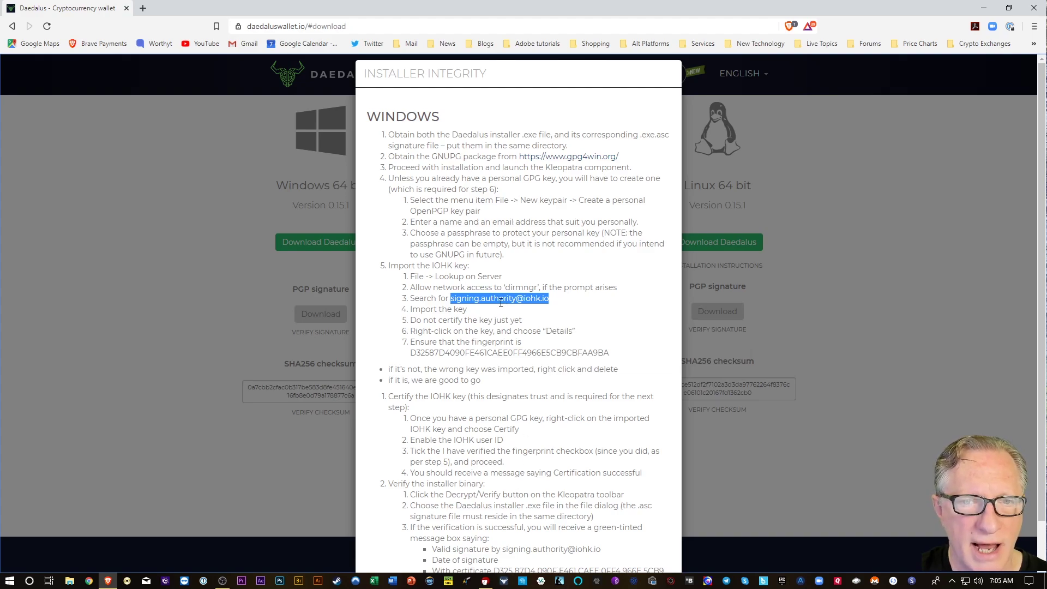
{"action": "left_click", "coordinate": [484, 583]}
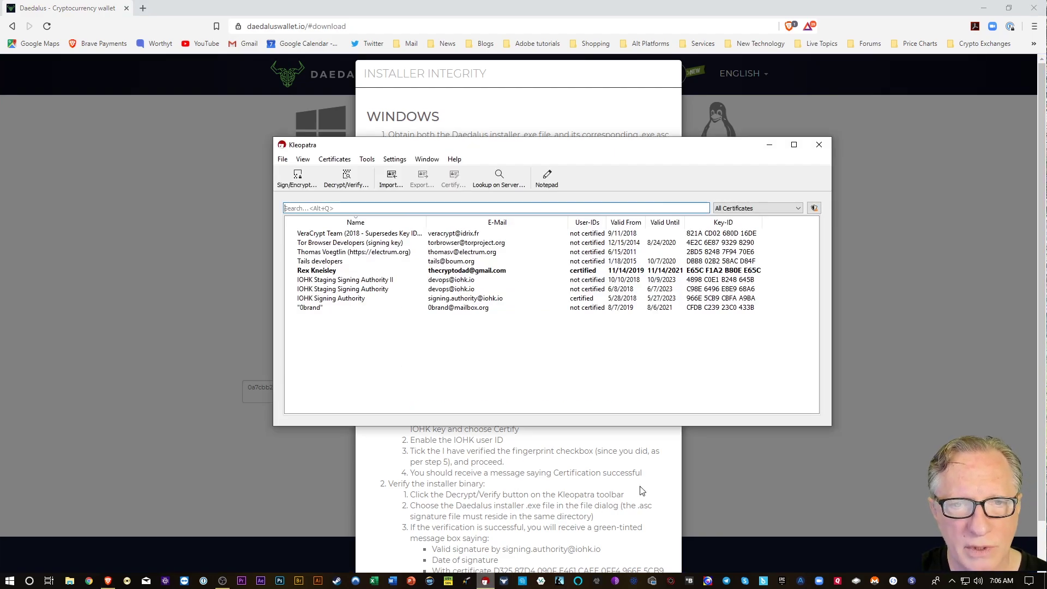
{"action": "left_click", "coordinate": [280, 160]}
{"action": "left_click", "coordinate": [648, 391]}
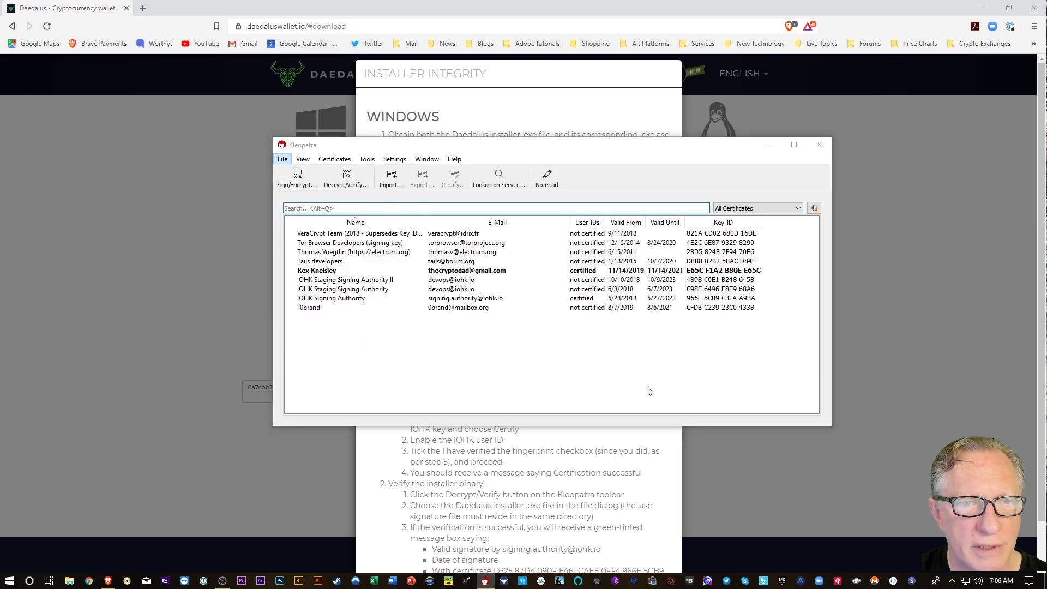
{"action": "key", "text": "ctrl+shift+i"}
{"action": "right_click", "coordinate": [421, 193]}
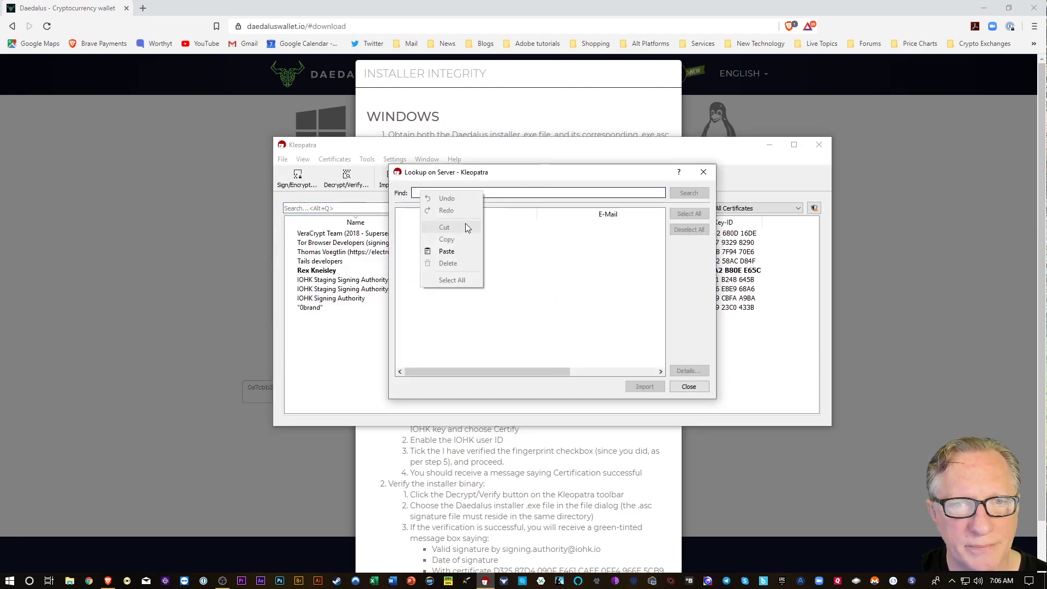
{"action": "left_click", "coordinate": [447, 252]}
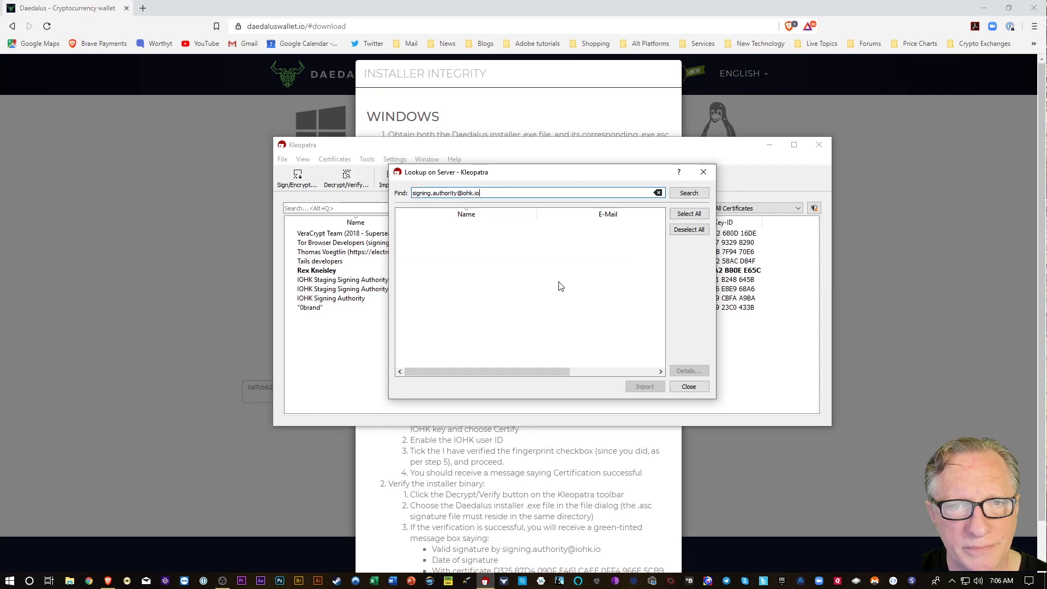
{"action": "left_click", "coordinate": [688, 194]}
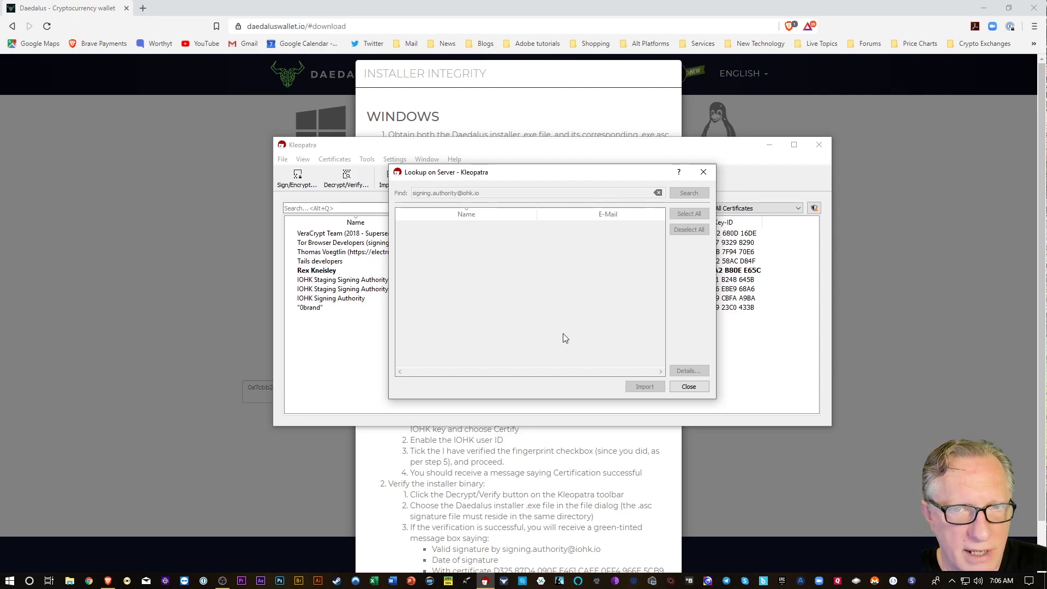
Close the server lookup and move Kleopatra up to uncover the import instructions.
{"action": "key", "text": "Escape"}
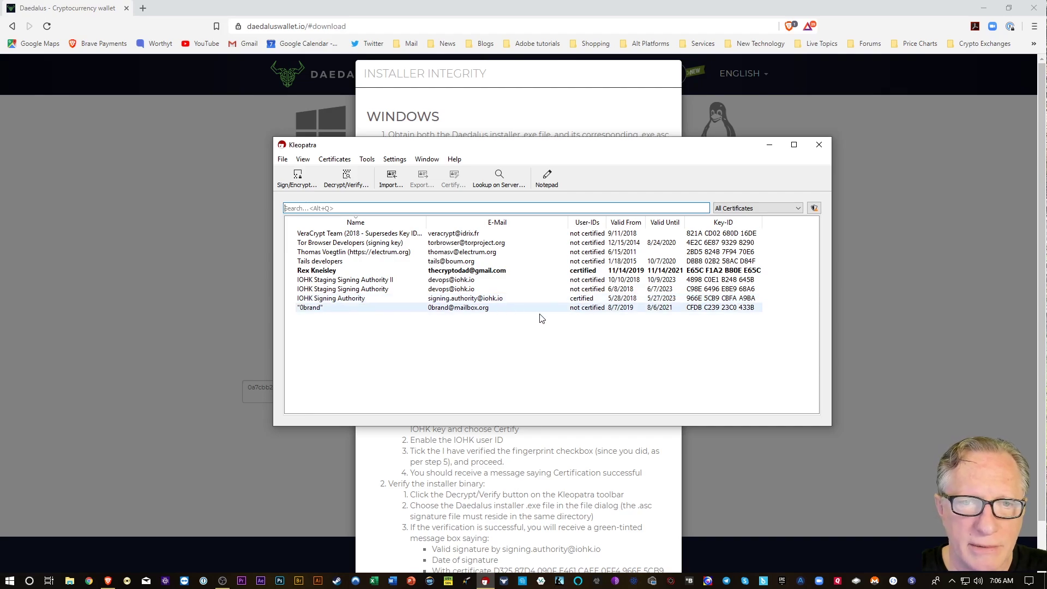
{"action": "left_click_drag", "start_coordinate": [592, 151], "coordinate": [559, 121]}
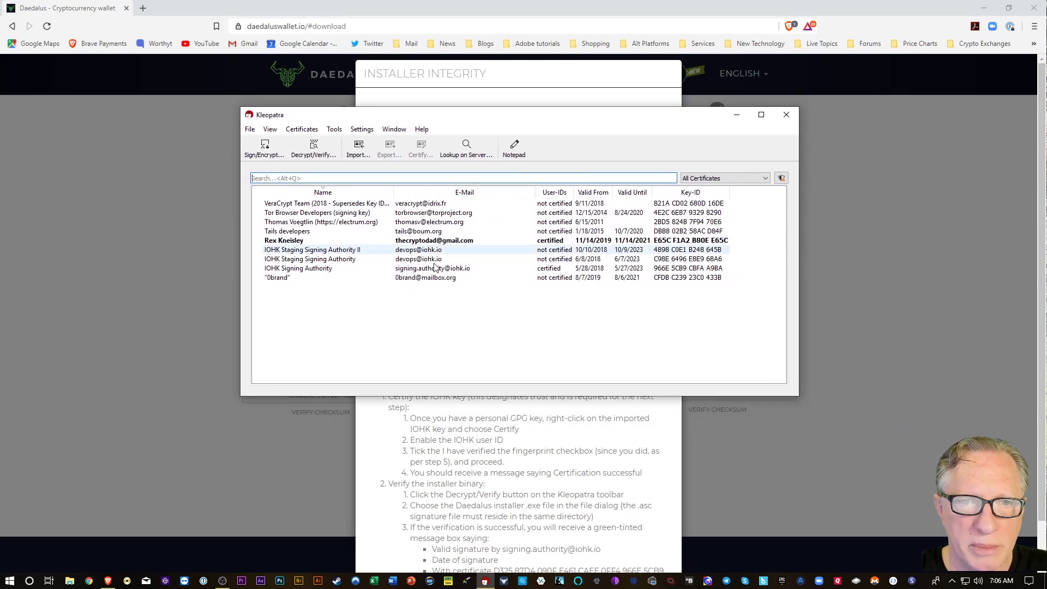
{"action": "left_click_drag", "start_coordinate": [463, 115], "coordinate": [460, 13]}
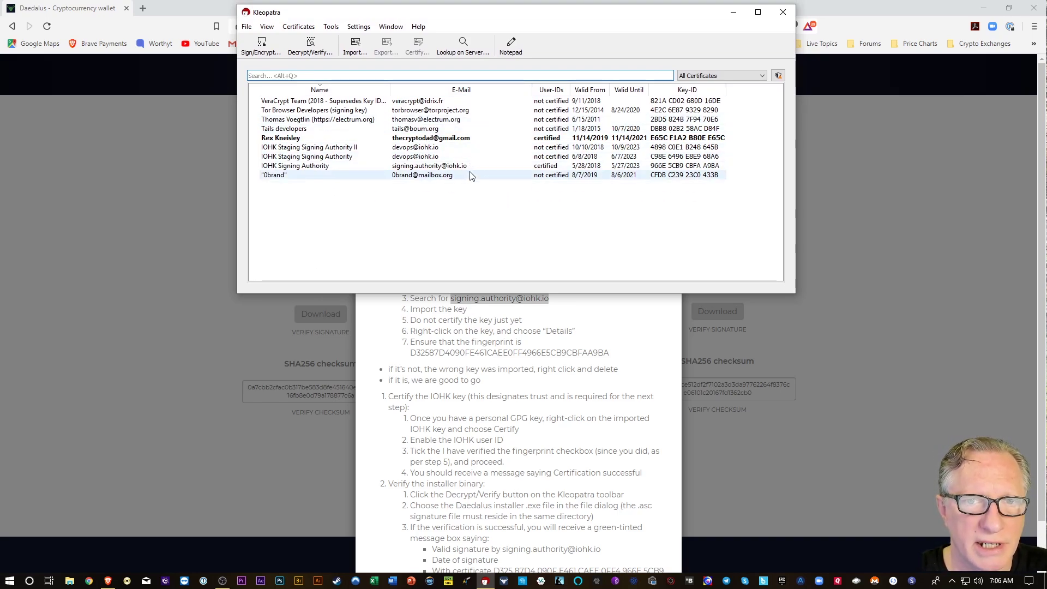
{"action": "right_click", "coordinate": [447, 167]}
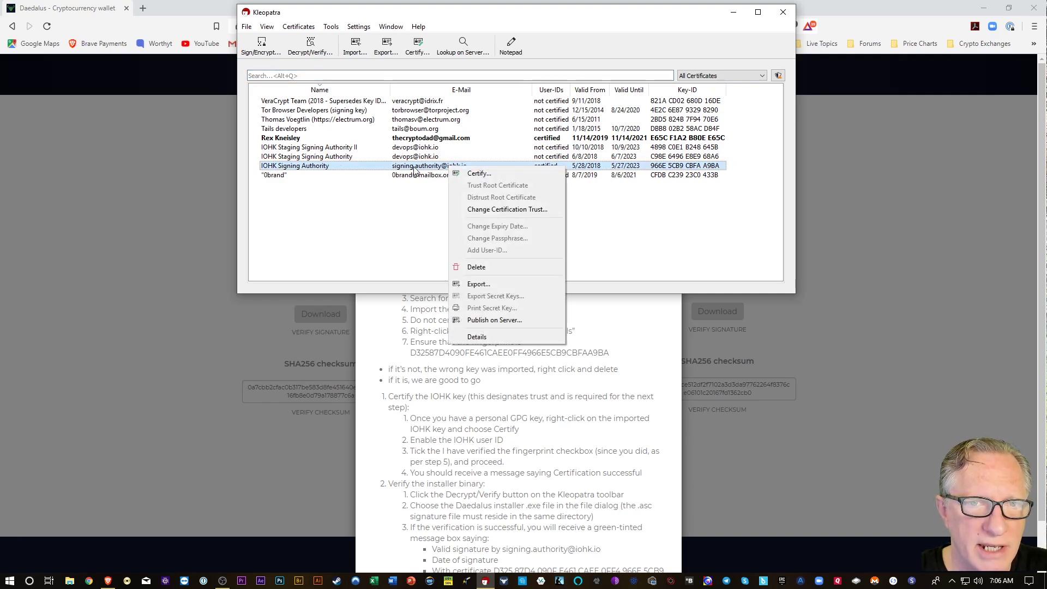
{"action": "right_click", "coordinate": [419, 169]}
{"action": "right_click", "coordinate": [424, 166]}
{"action": "left_click", "coordinate": [452, 336]}
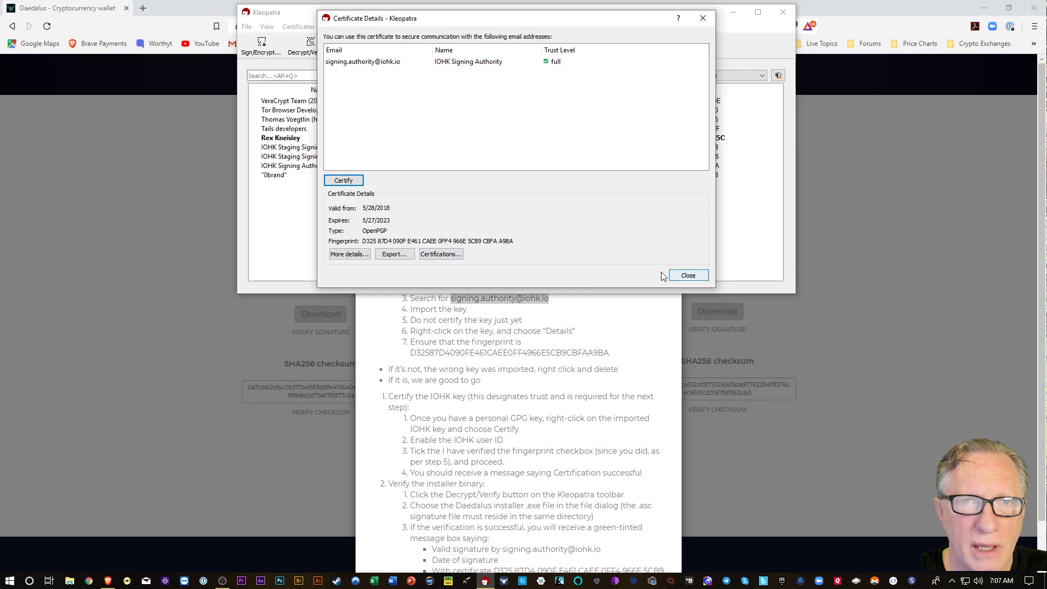
{"action": "left_click", "coordinate": [685, 277]}
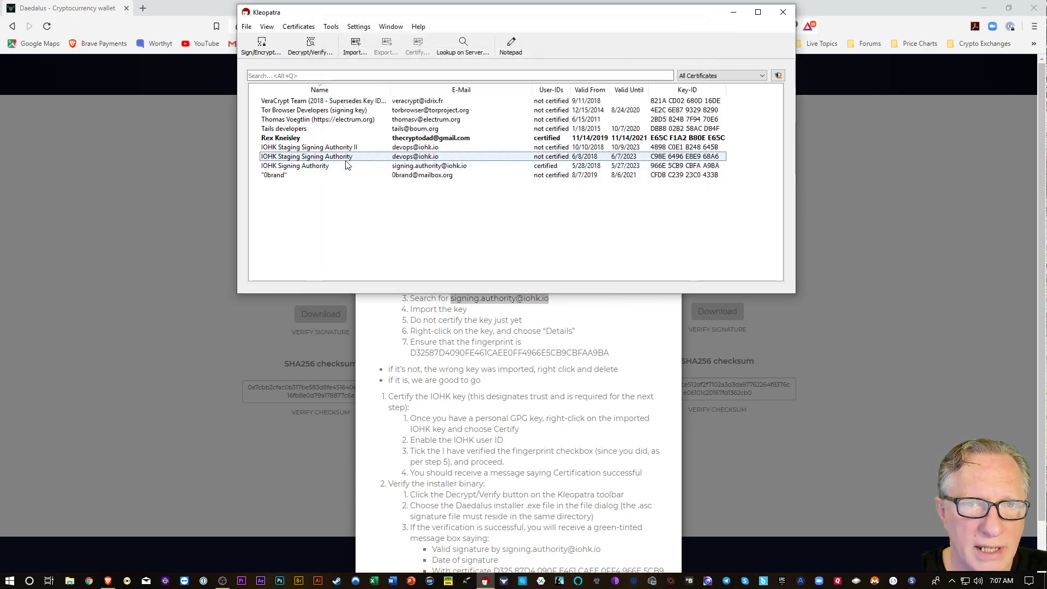
Certify the IOHK Signing Authority key for personal use, confirming its user ID and fingerprint.
{"action": "left_click", "coordinate": [417, 167]}
{"action": "right_click", "coordinate": [418, 168]}
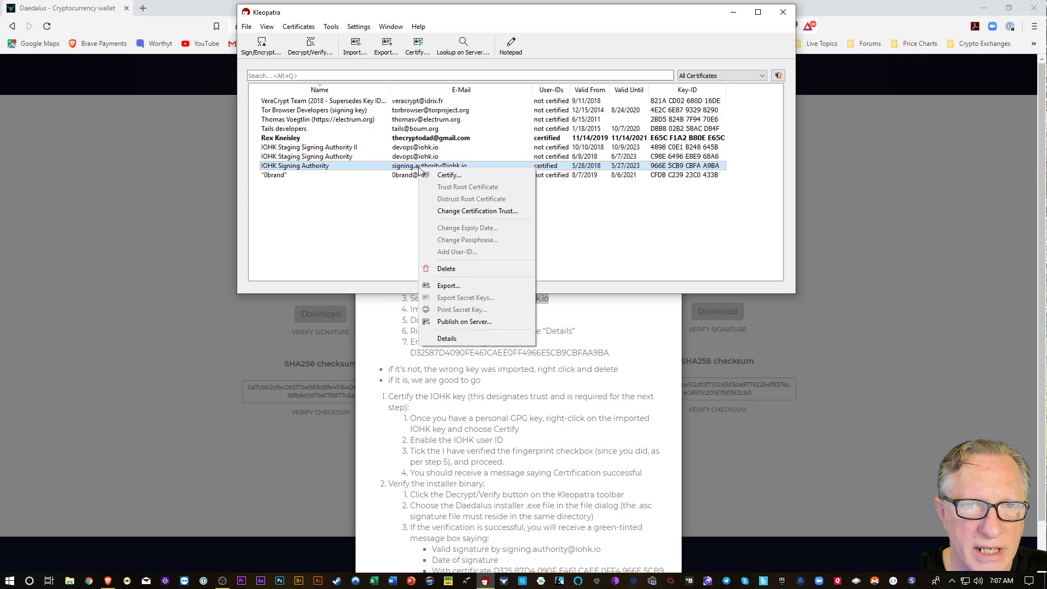
{"action": "left_click", "coordinate": [457, 179]}
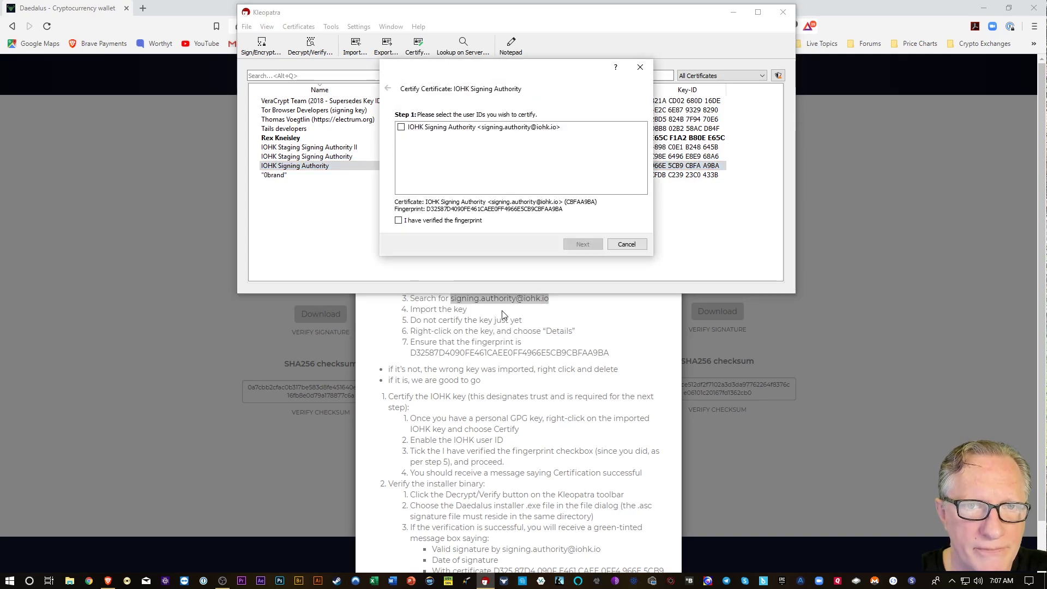
{"action": "left_click", "coordinate": [401, 128]}
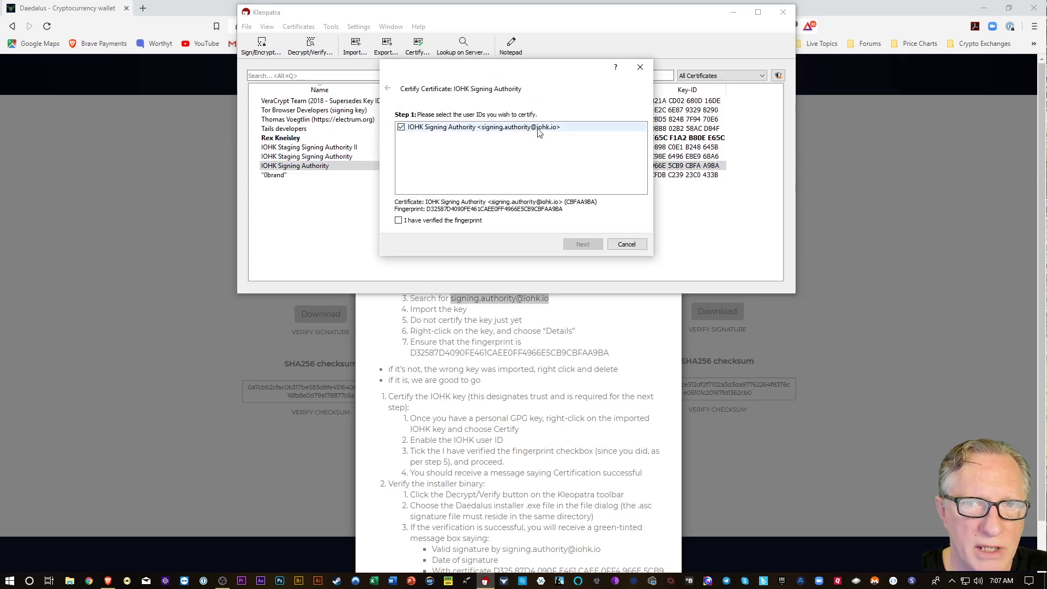
{"action": "left_click", "coordinate": [398, 220]}
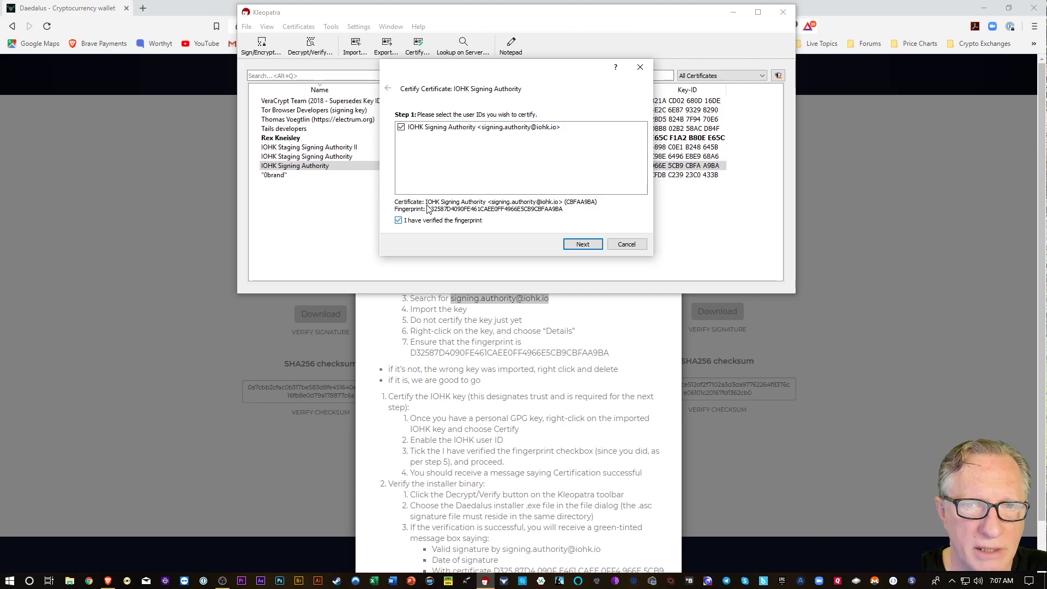
{"action": "left_click", "coordinate": [575, 246]}
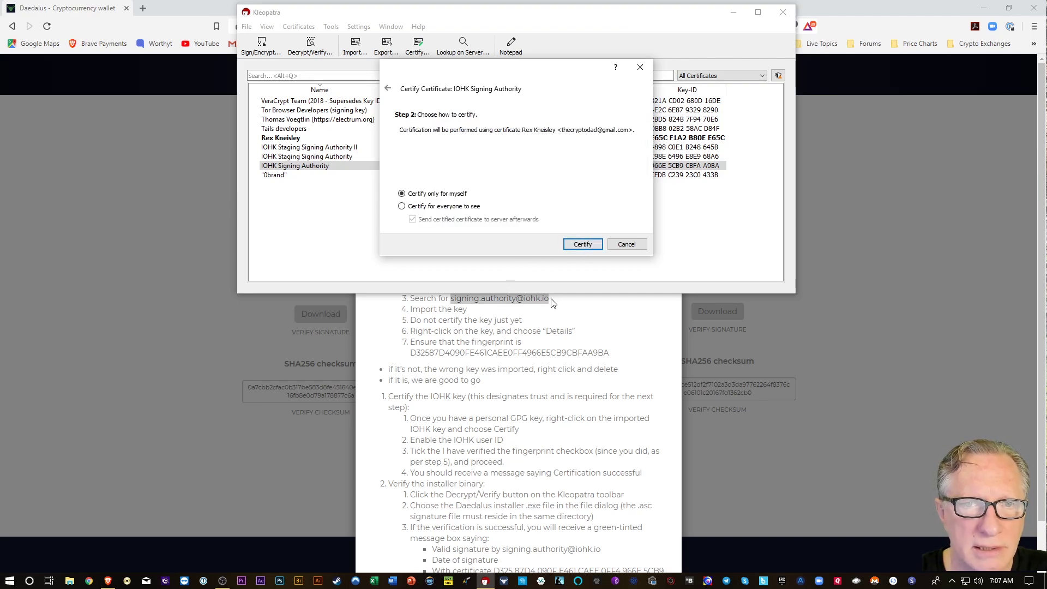
{"action": "left_click", "coordinate": [582, 245]}
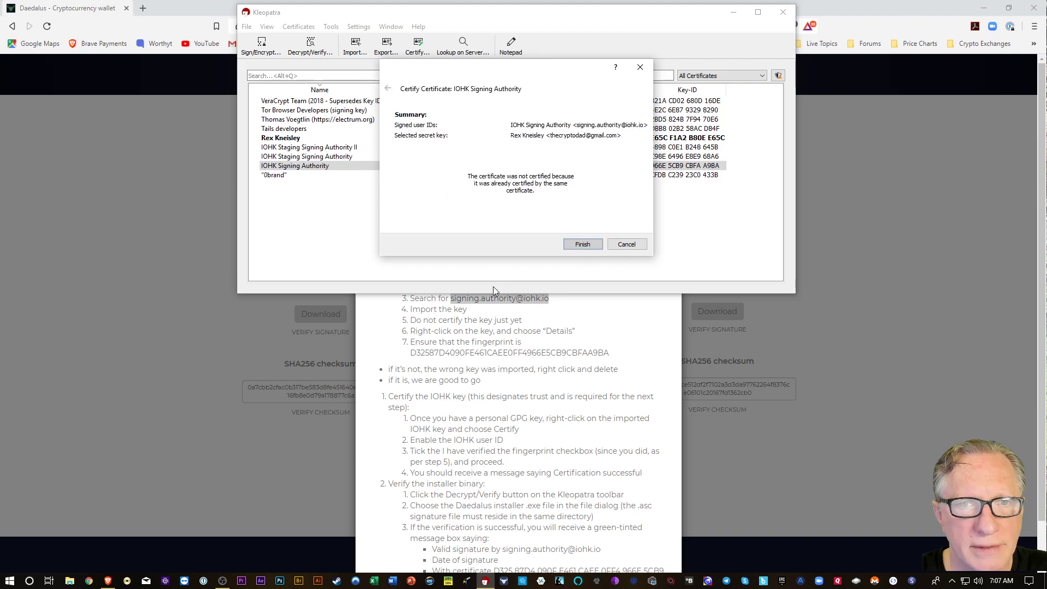
{"action": "left_click", "coordinate": [582, 245]}
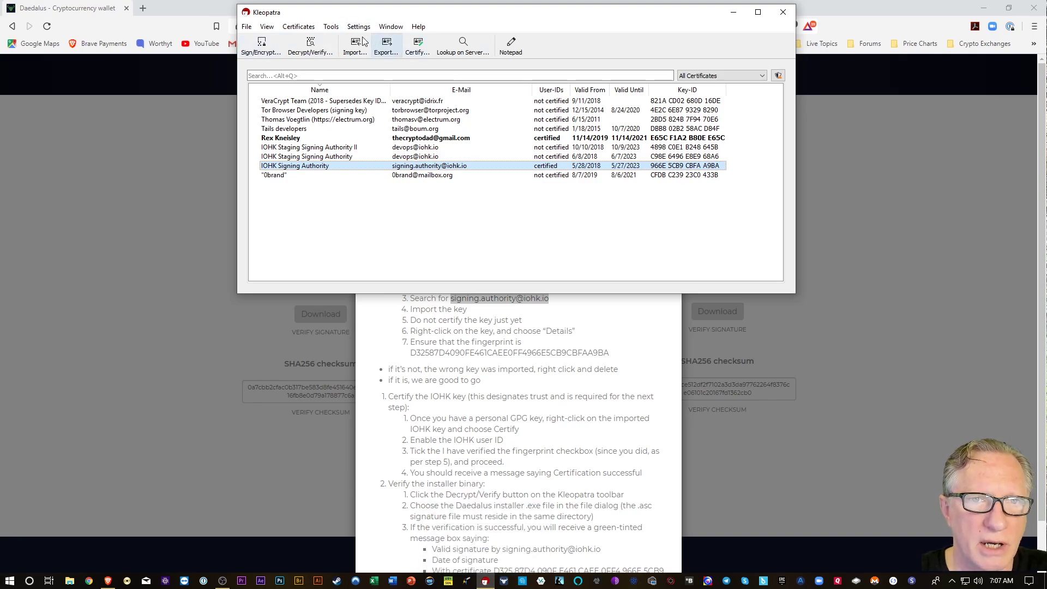
Verify the Daedalus installer in Downloads and dismiss the valid, fully trusted signature result.
{"action": "left_click", "coordinate": [316, 49]}
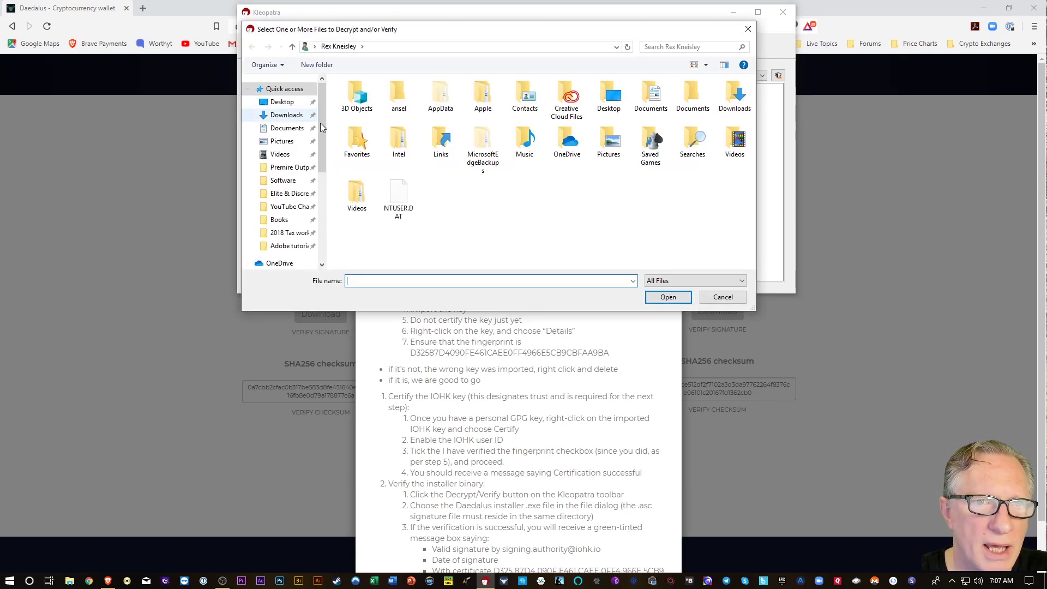
{"action": "left_click", "coordinate": [289, 116]}
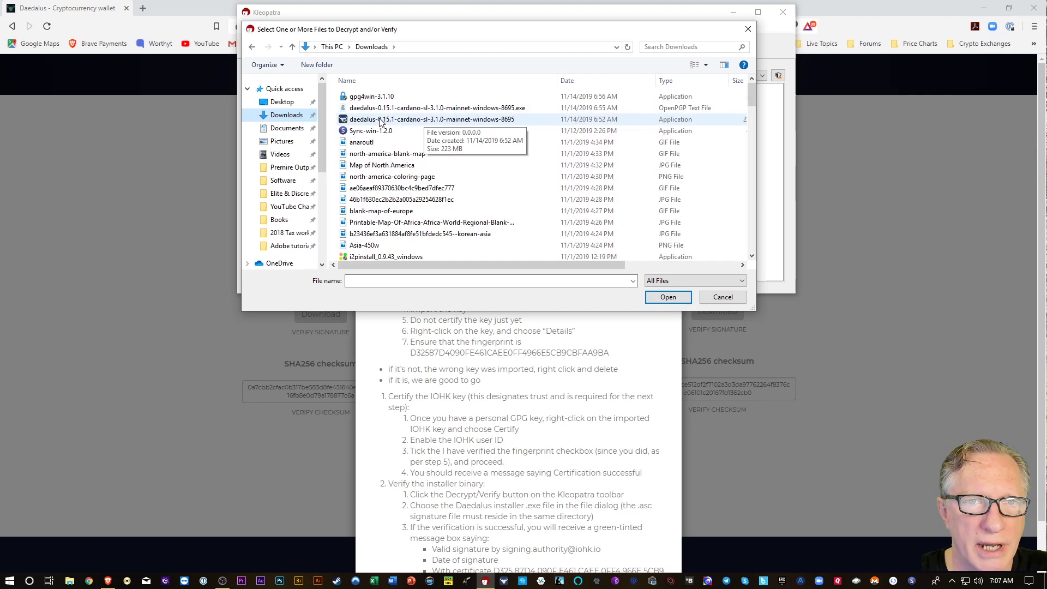
{"action": "left_click", "coordinate": [385, 123]}
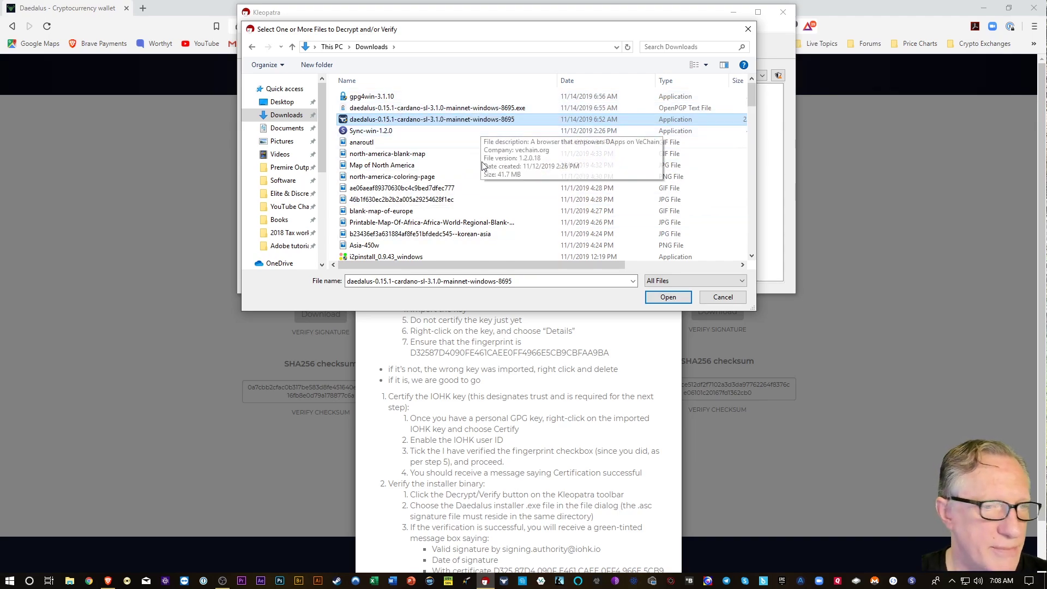
{"action": "left_click", "coordinate": [663, 298]}
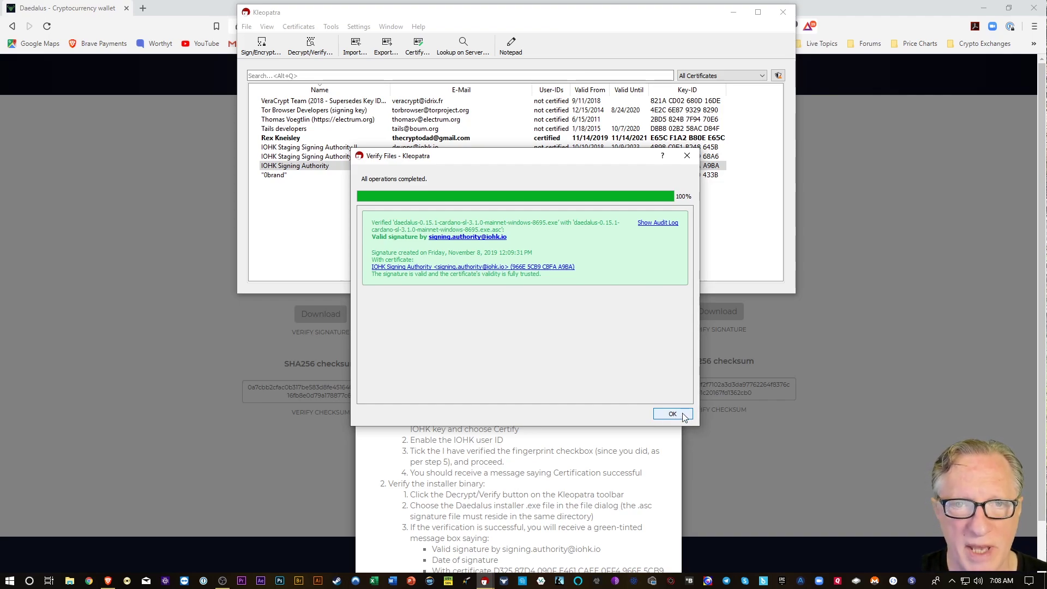
{"action": "left_click", "coordinate": [662, 415]}
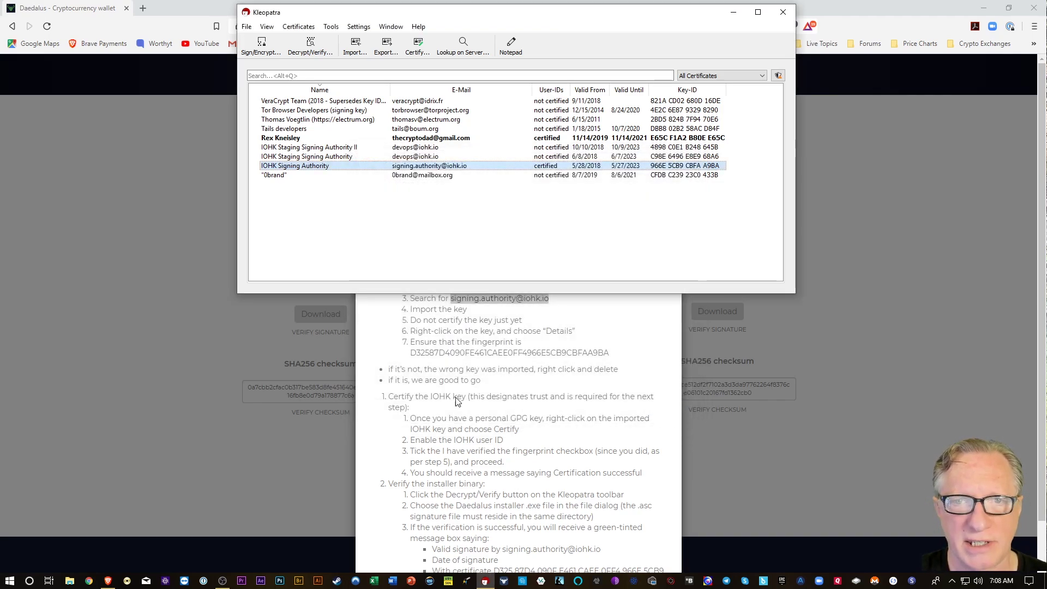
Close Kleopatra and run the Daedalus 0.15.1 installer from the Downloads folder.
{"action": "left_click", "coordinate": [782, 12]}
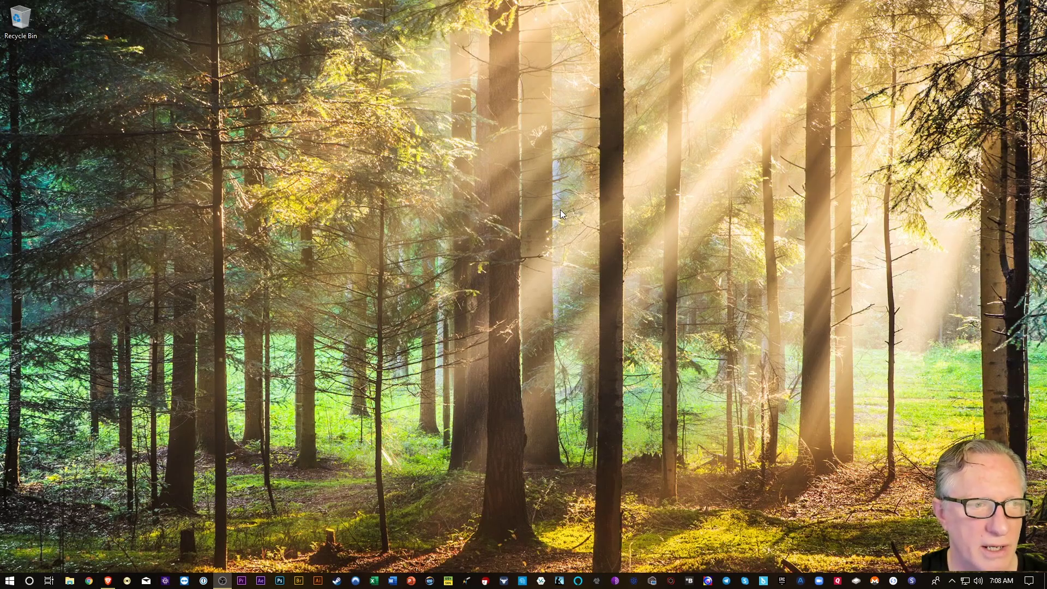
{"action": "key", "text": "super+e"}
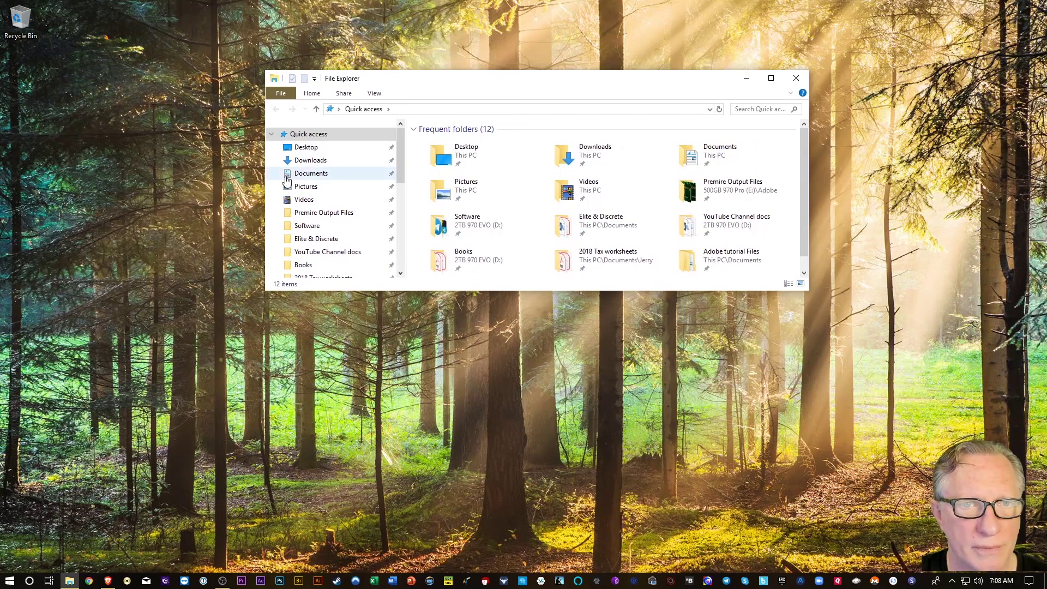
{"action": "left_click", "coordinate": [329, 160]}
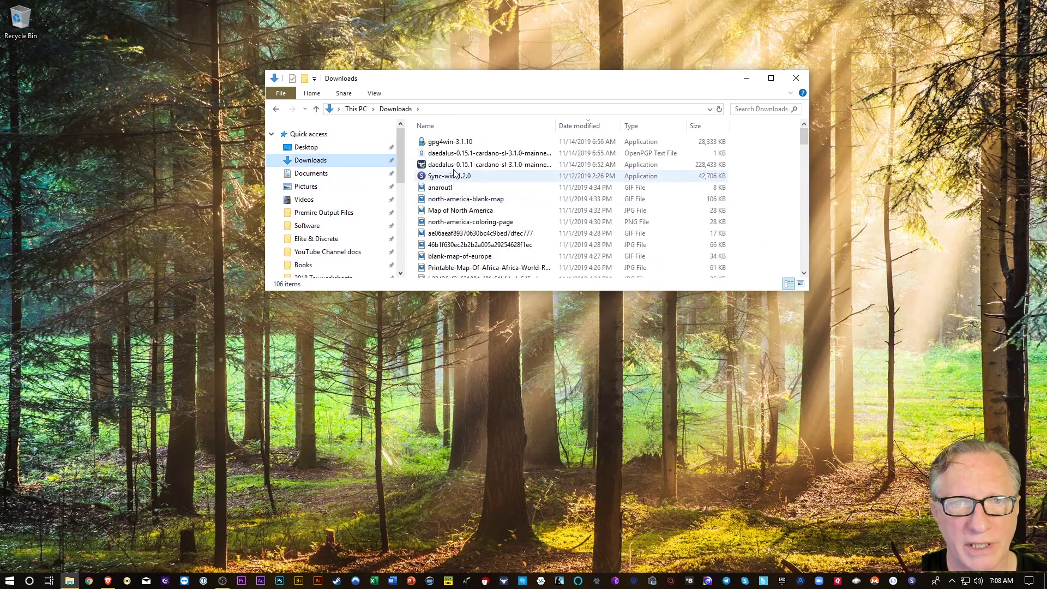
{"action": "left_click", "coordinate": [467, 169]}
{"action": "double_click", "coordinate": [467, 169]}
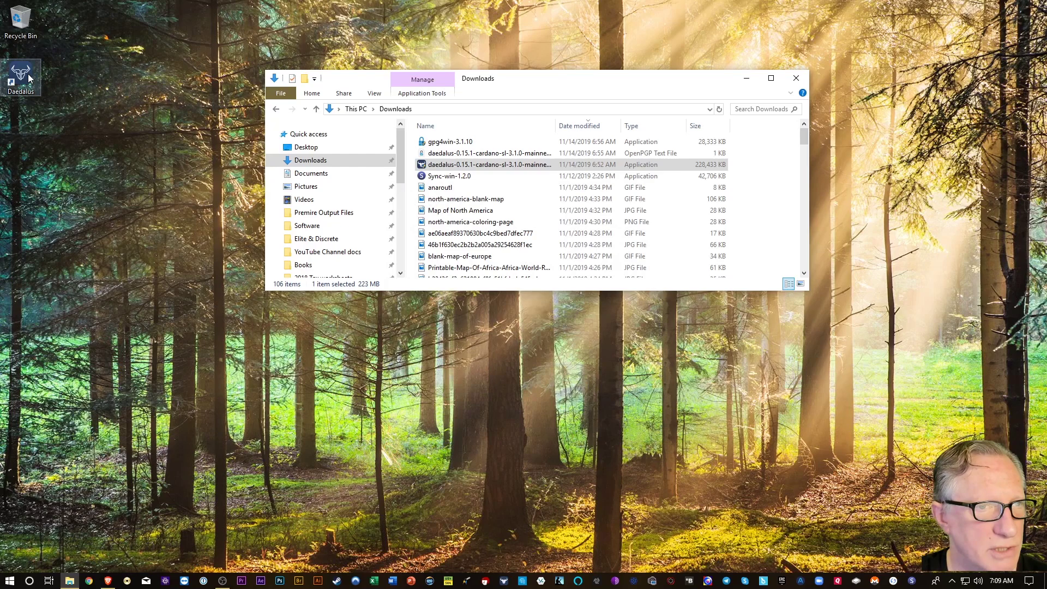
{"action": "right_click", "coordinate": [30, 78]}
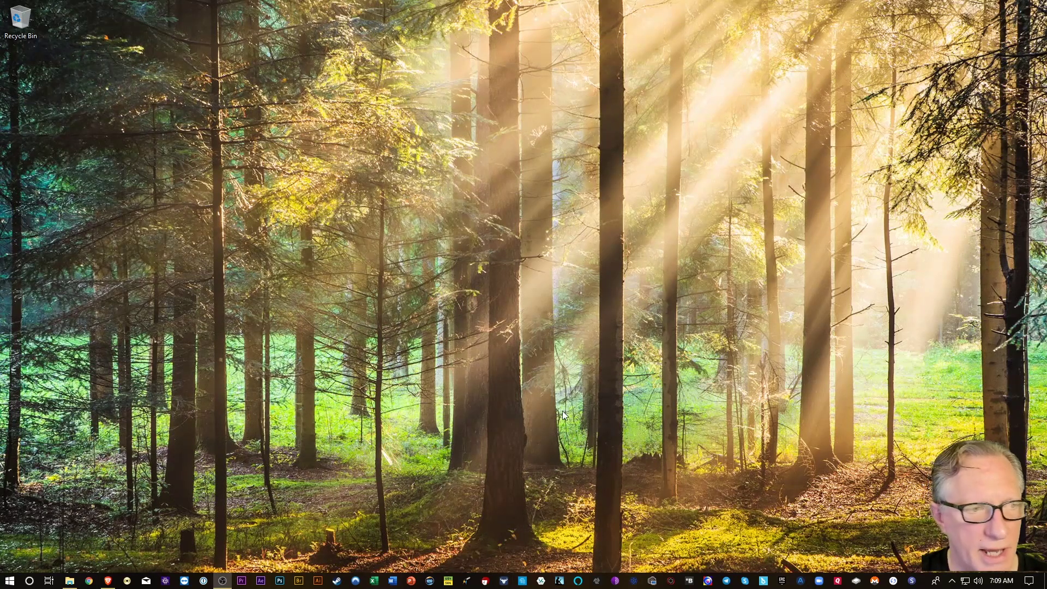
Launch Daedalus from the desktop shortcut and reposition its window.
{"action": "left_click", "coordinate": [503, 582]}
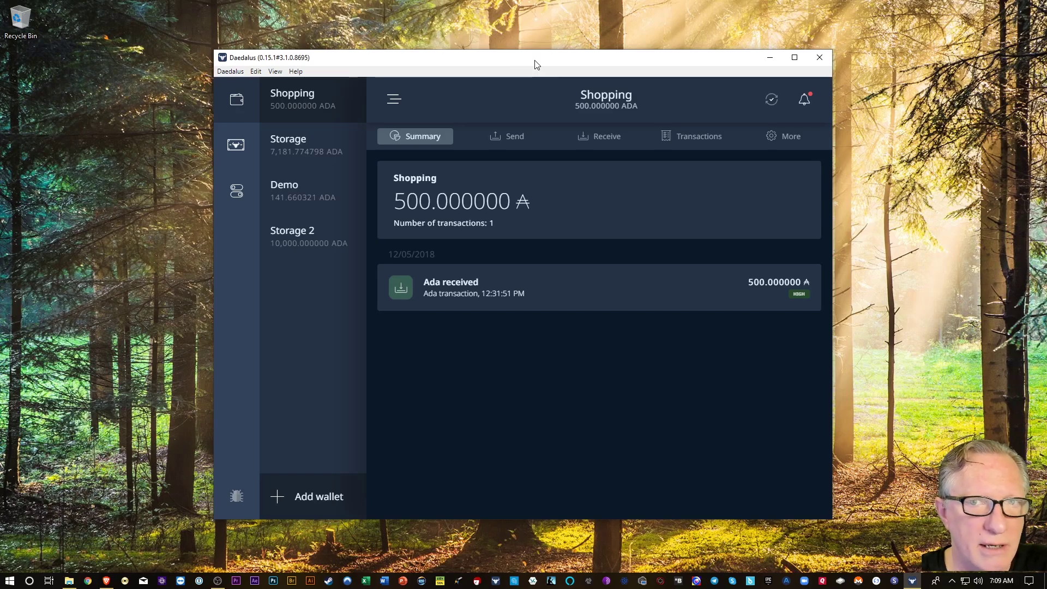
{"action": "left_click_drag", "start_coordinate": [560, 60], "coordinate": [535, 49]}
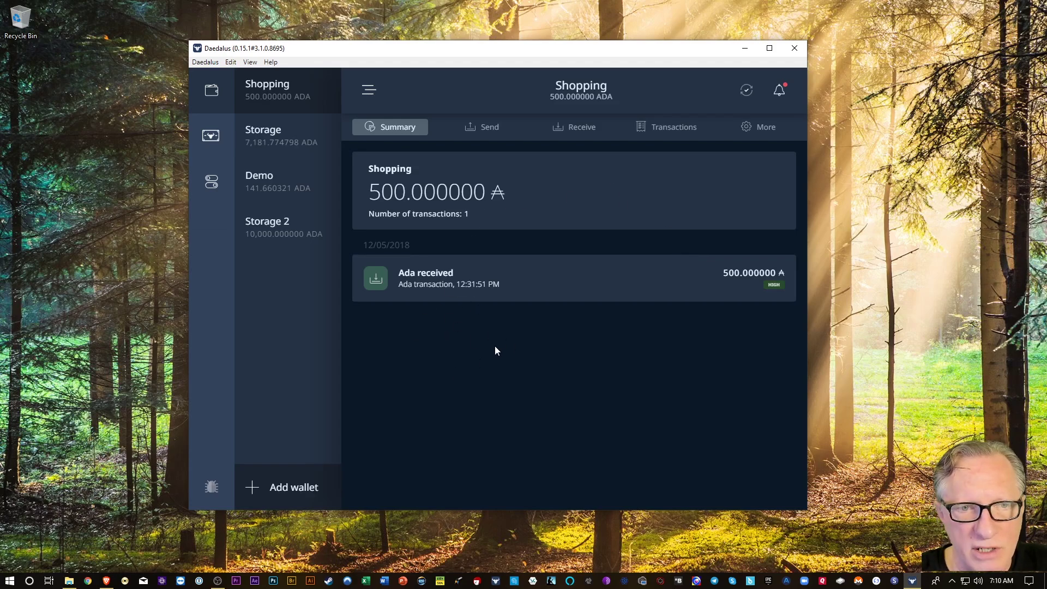
Create a new personal wallet named 'Test', toggling the spending password off and back on.
{"action": "left_click", "coordinate": [278, 494]}
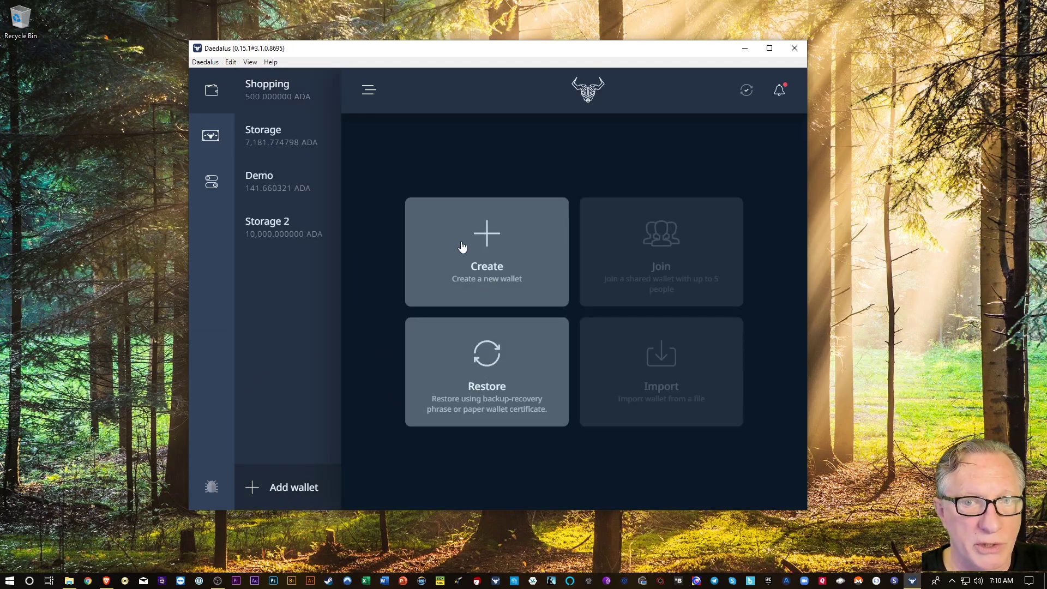
{"action": "left_click", "coordinate": [481, 241]}
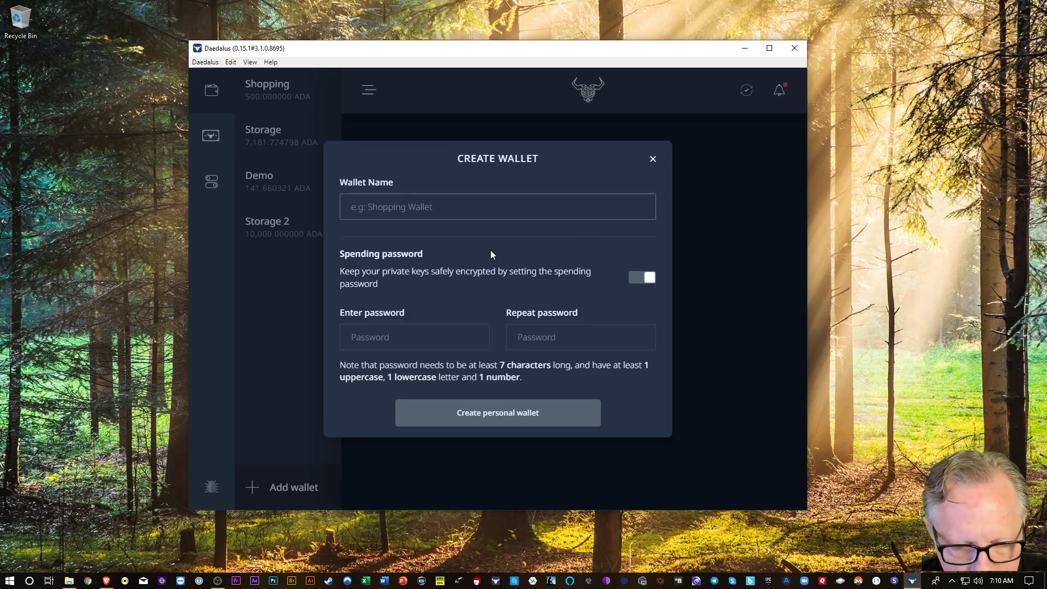
{"action": "type", "text": "Test"}
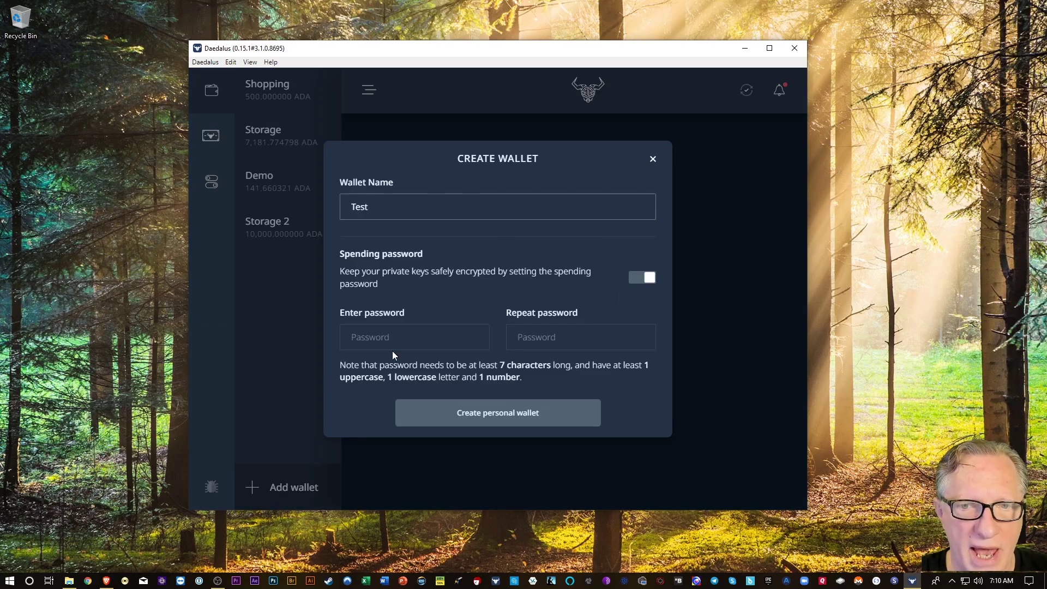
{"action": "left_click", "coordinate": [644, 277]}
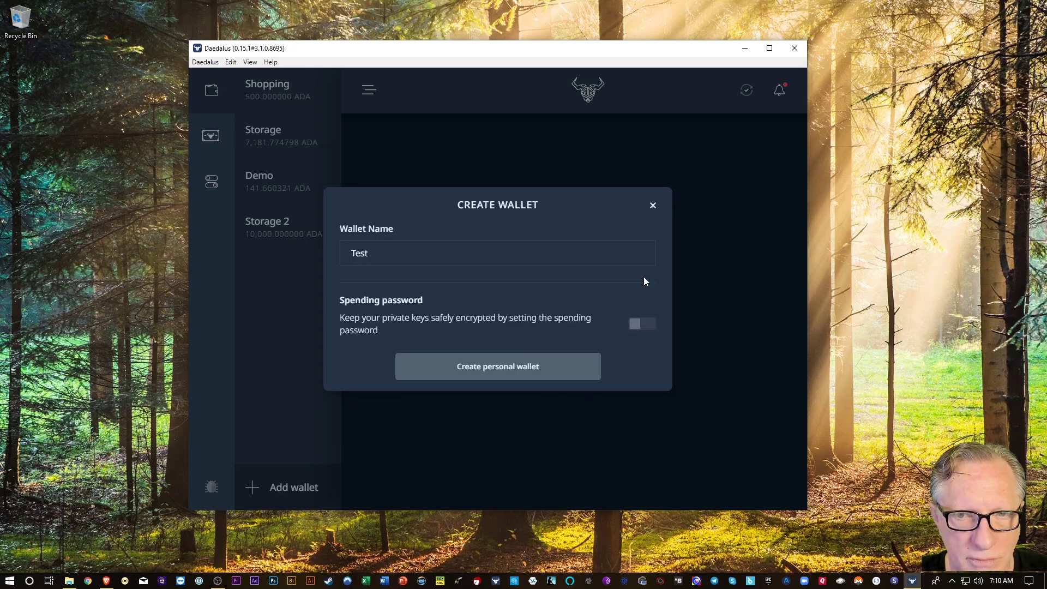
{"action": "left_click", "coordinate": [637, 325]}
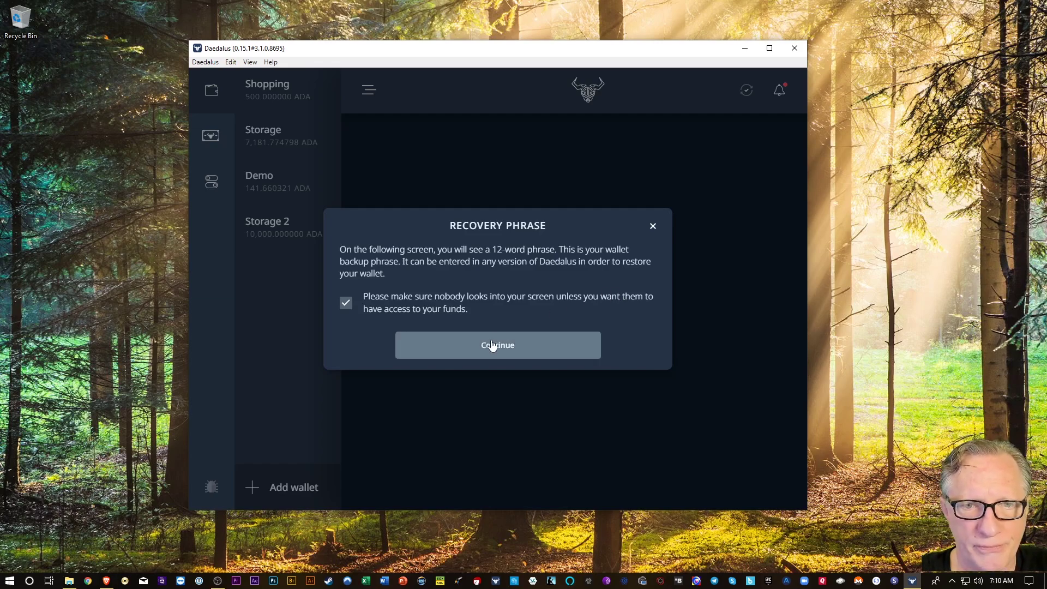
Reveal the Test wallet's 12-word recovery phrase and confirm it was written down.
{"action": "left_click", "coordinate": [493, 344]}
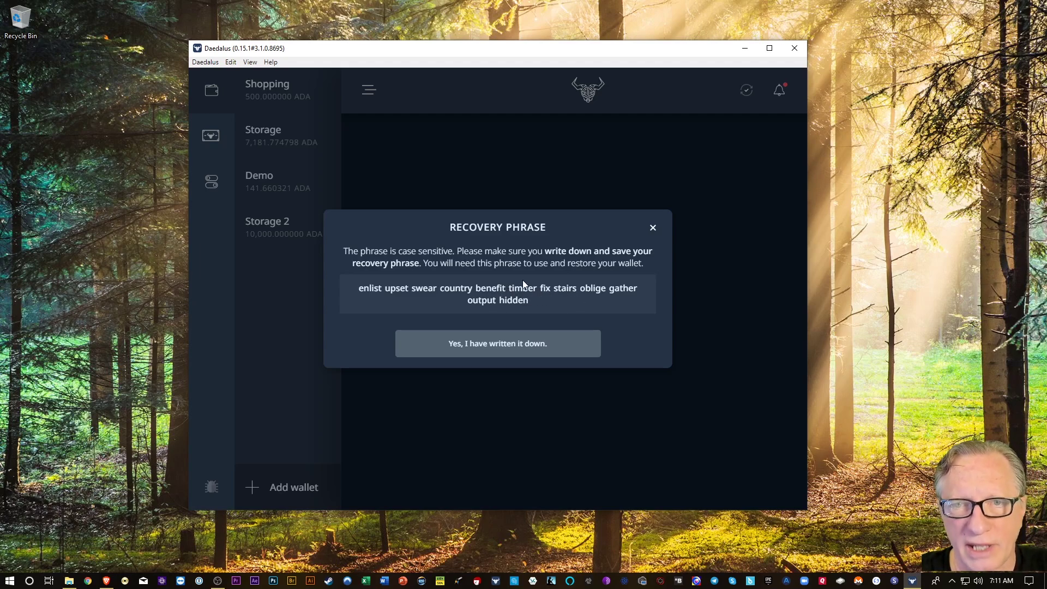
{"action": "left_click", "coordinate": [482, 348]}
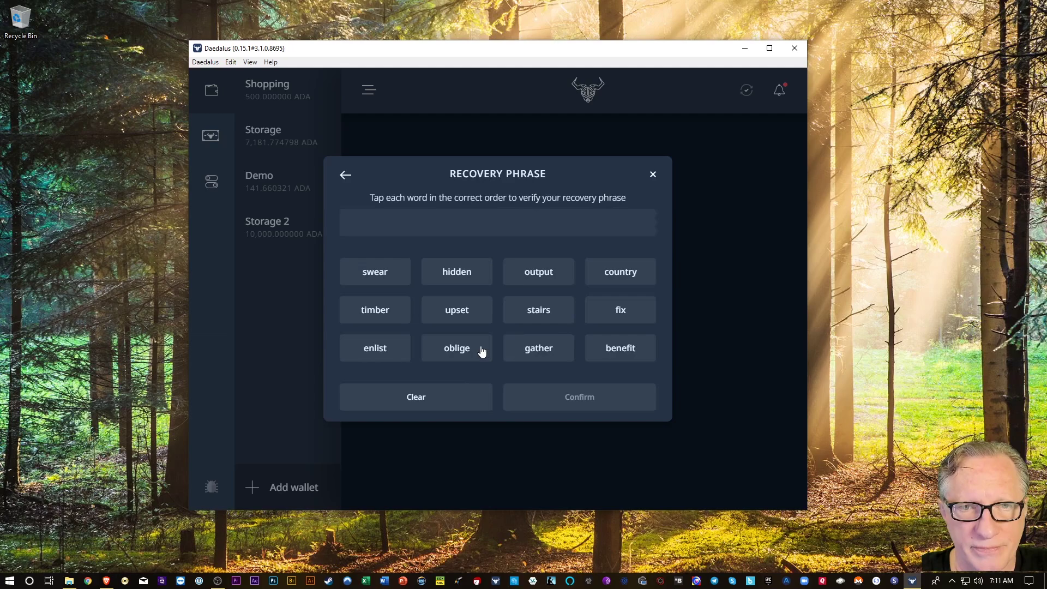
Tap all twelve recovery words in order, then close the dialog to abandon the Test wallet.
{"action": "left_click", "coordinate": [375, 274]}
{"action": "left_click", "coordinate": [467, 276]}
{"action": "left_click", "coordinate": [547, 270]}
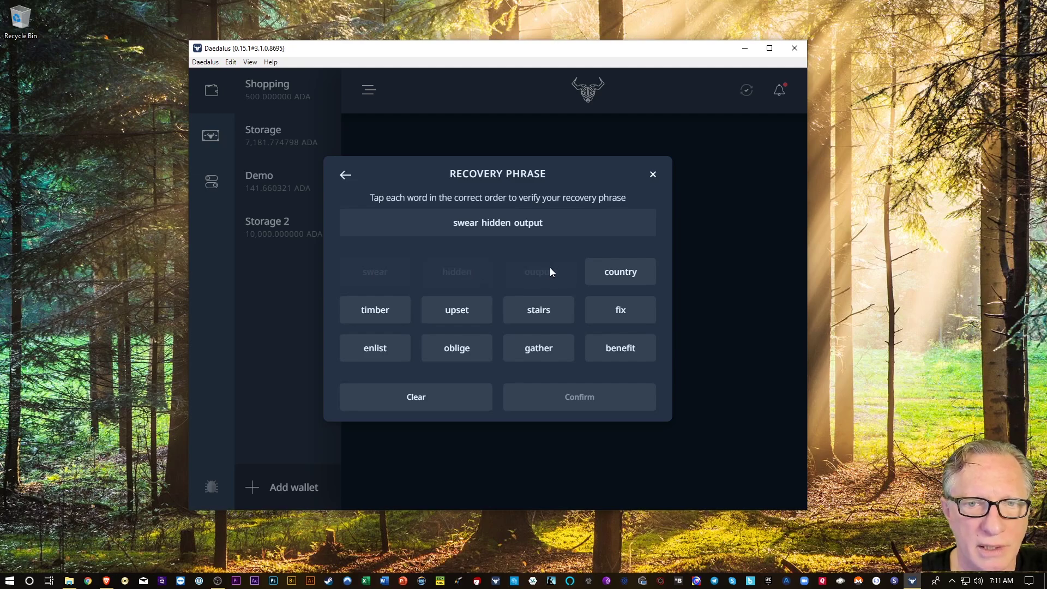
{"action": "left_click", "coordinate": [631, 268]}
{"action": "left_click", "coordinate": [547, 308]}
{"action": "left_click", "coordinate": [539, 354]}
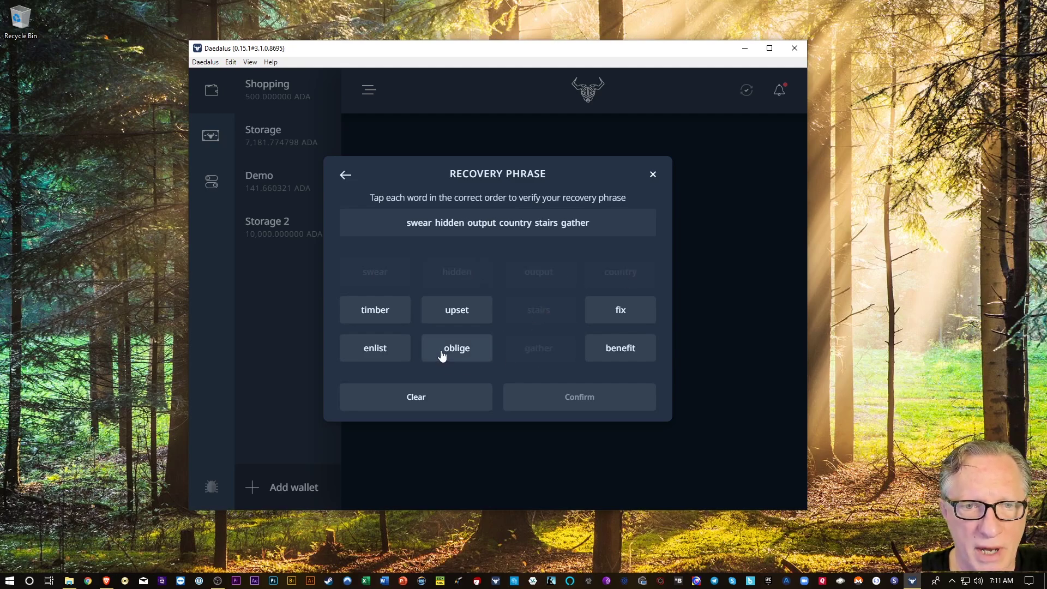
{"action": "left_click", "coordinate": [457, 351]}
{"action": "left_click", "coordinate": [375, 313]}
{"action": "left_click", "coordinate": [619, 307]}
{"action": "left_click", "coordinate": [620, 350]}
{"action": "left_click", "coordinate": [456, 309]}
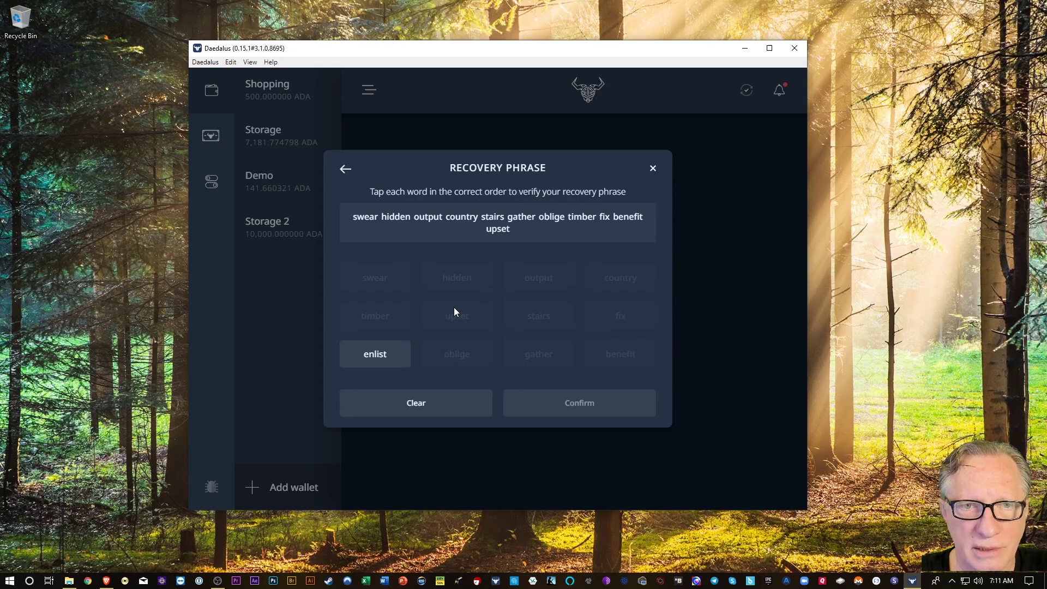
{"action": "left_click", "coordinate": [364, 350]}
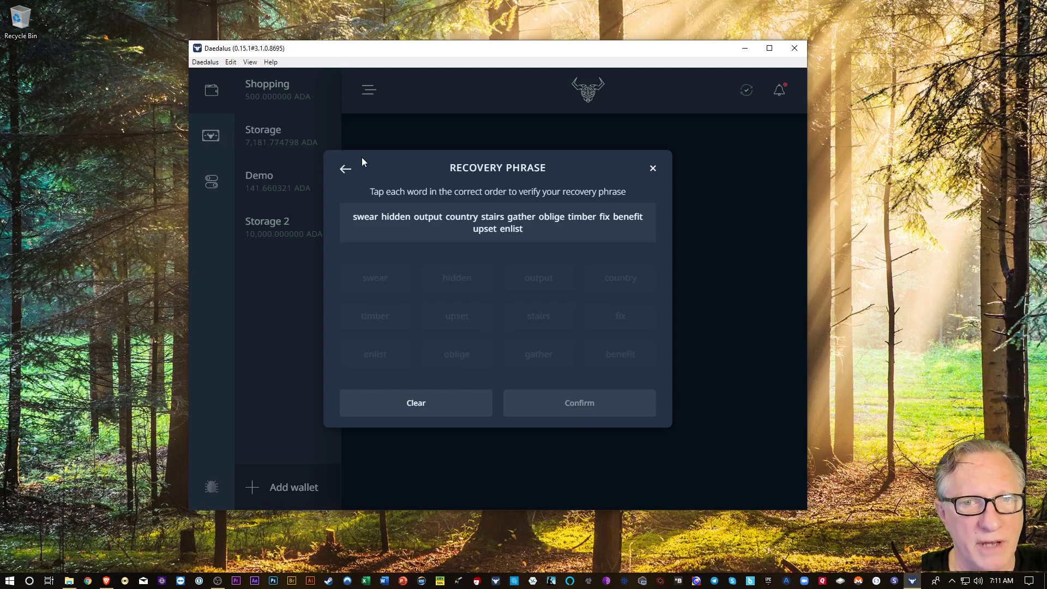
{"action": "left_click", "coordinate": [652, 169]}
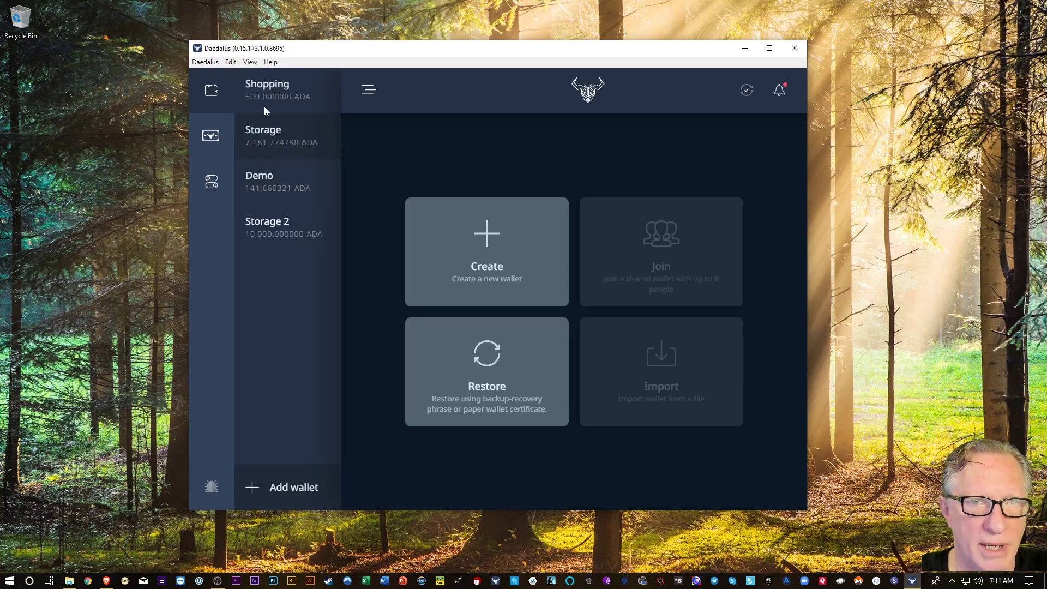
Browse the Shopping, Storage and Storage 2 wallets, ending on Demo's 141.660321 ADA summary.
{"action": "left_click", "coordinate": [271, 92]}
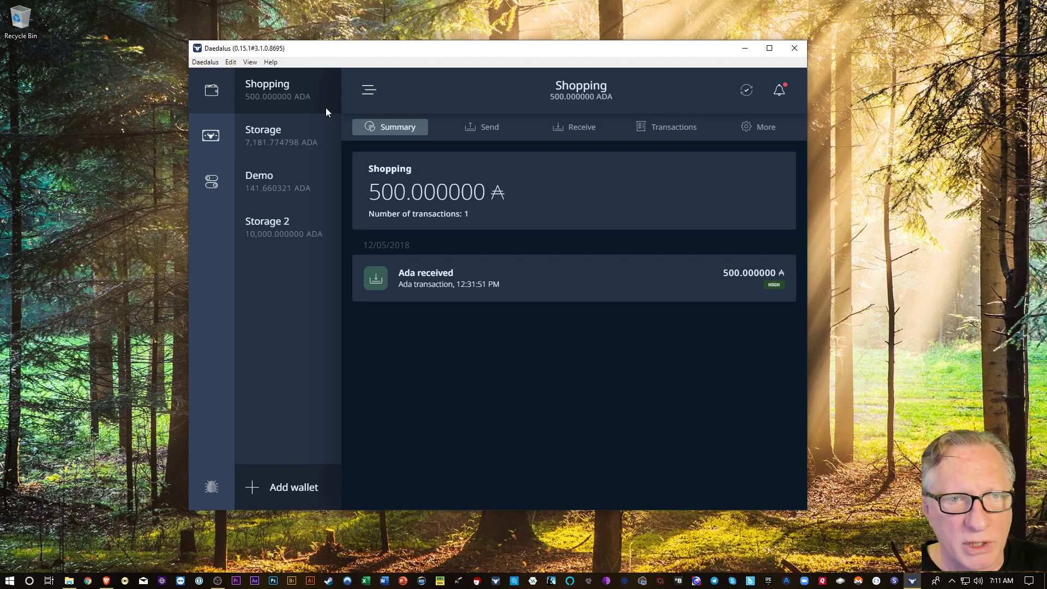
{"action": "left_click", "coordinate": [281, 131]}
{"action": "left_click", "coordinate": [274, 187]}
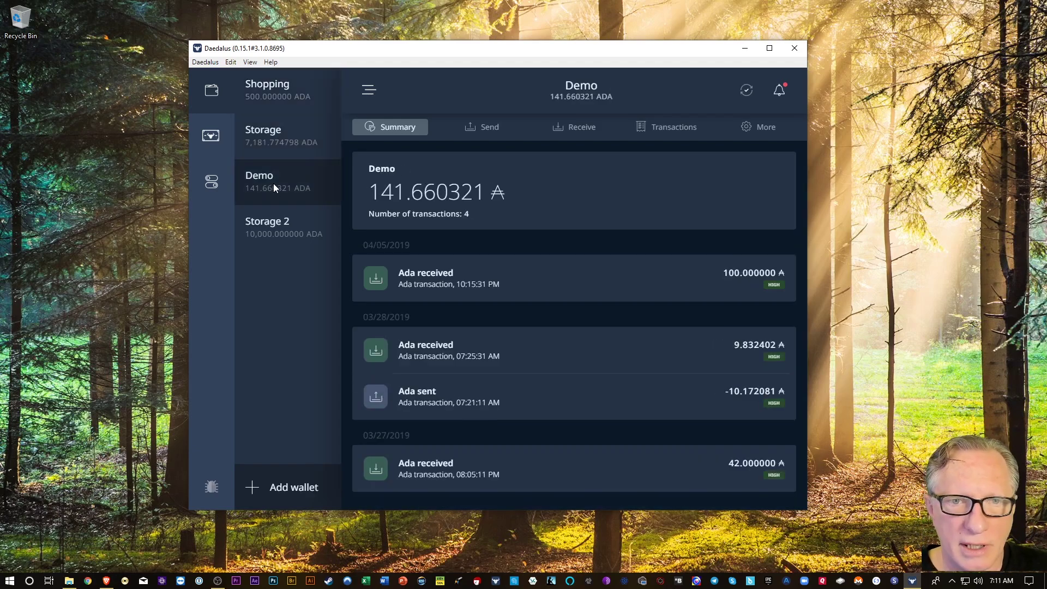
{"action": "left_click", "coordinate": [285, 234]}
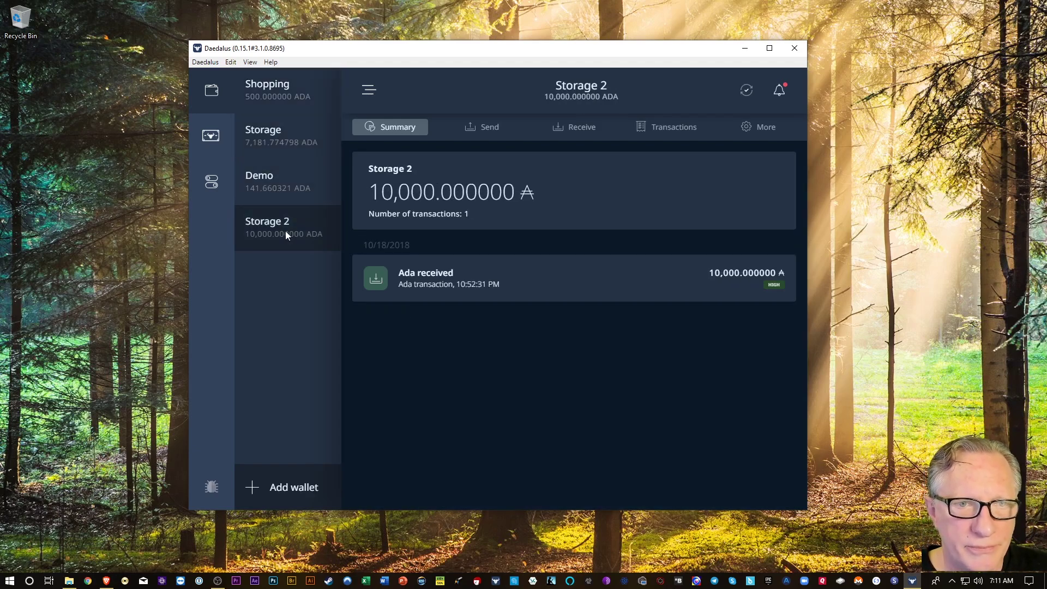
{"action": "left_click", "coordinate": [274, 198]}
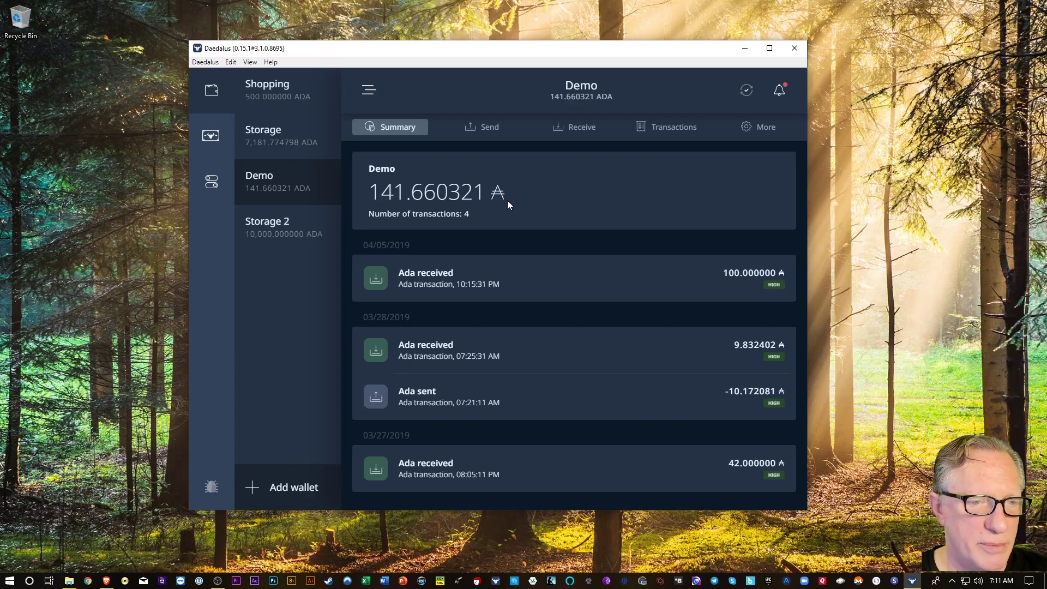
Open Binance.US from the browser bookmarks and sign in to the account.
{"action": "left_click", "coordinate": [106, 580]}
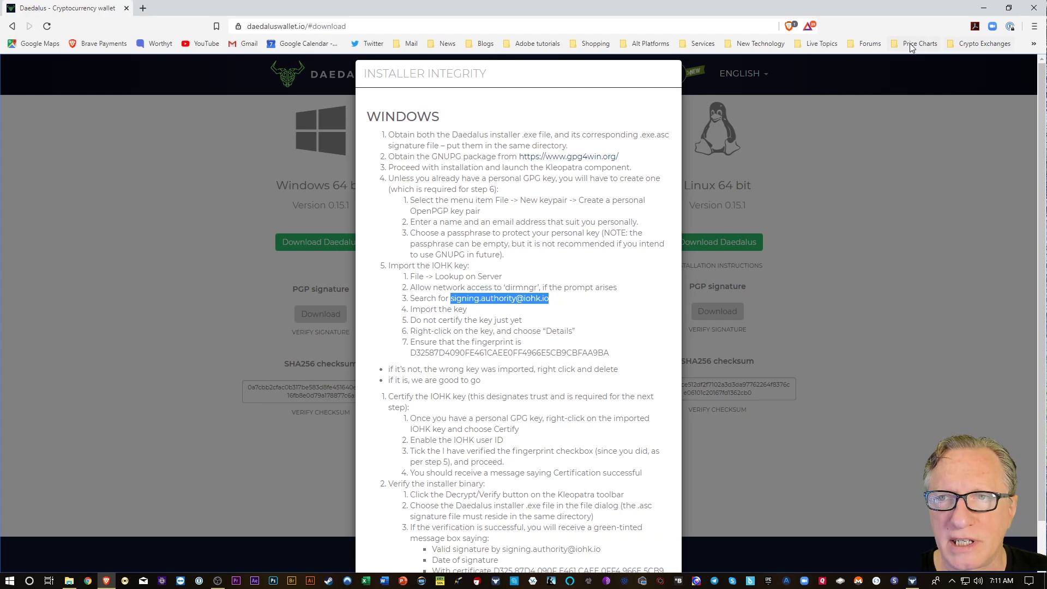
{"action": "left_click", "coordinate": [984, 45]}
{"action": "left_click", "coordinate": [989, 102]}
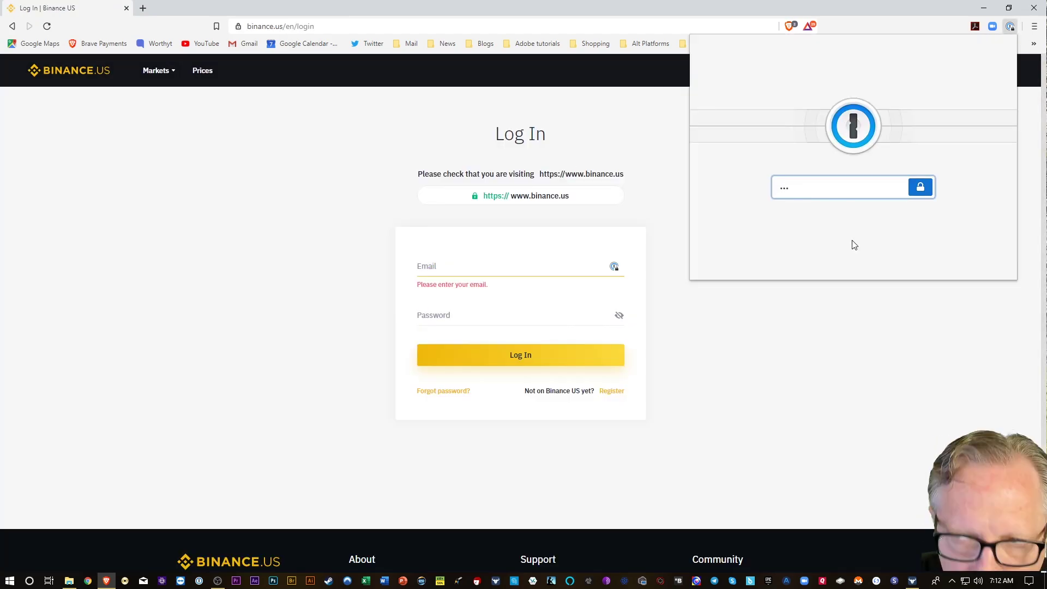
{"action": "key", "text": "Return"}
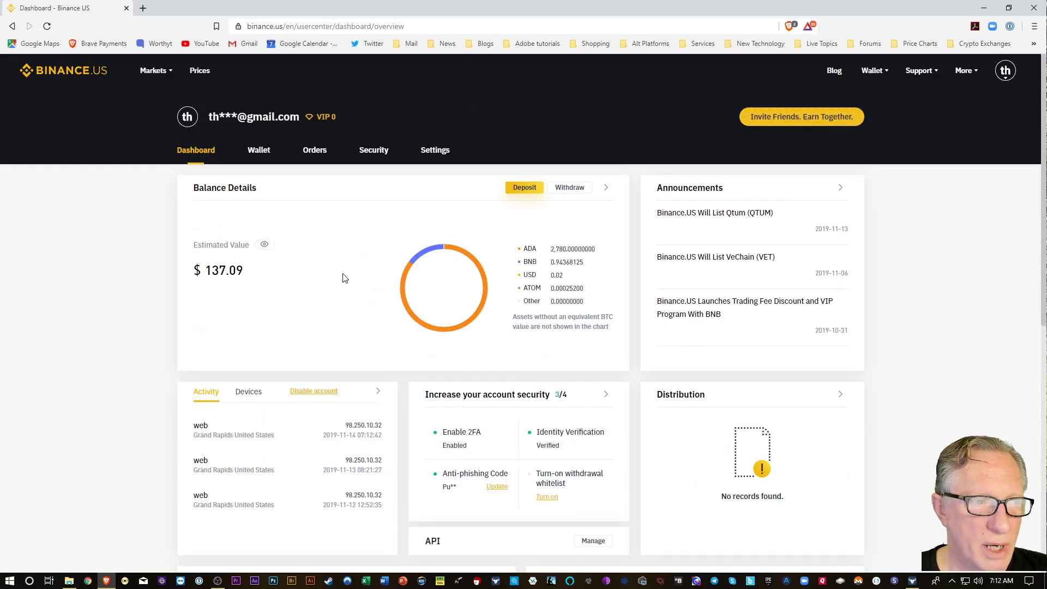
Find ADA in the wallet balances and start a withdrawal.
{"action": "left_click", "coordinate": [259, 154]}
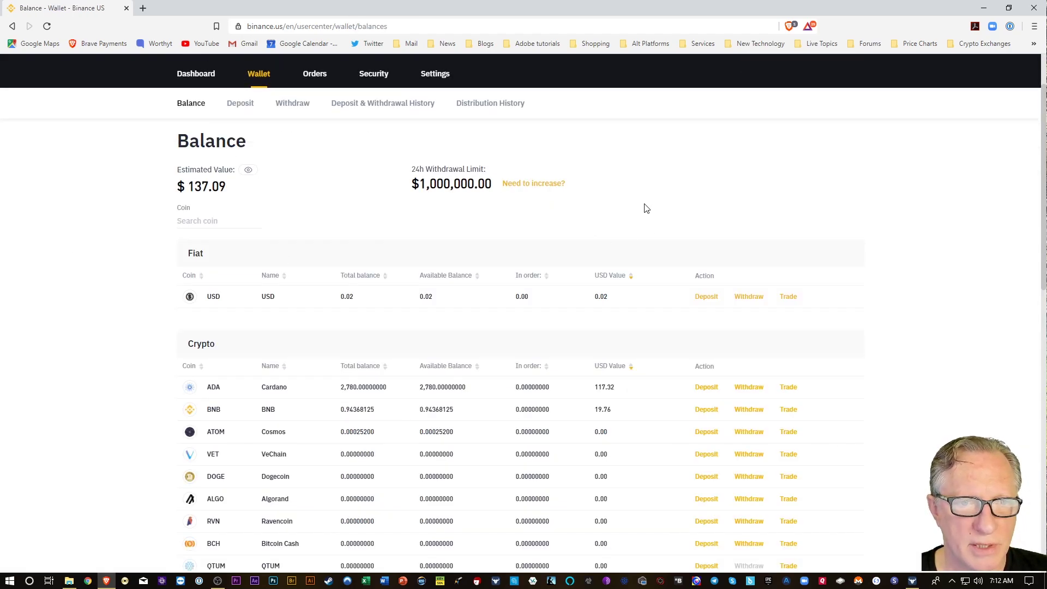
{"action": "scroll", "coordinate": [883, 279], "scroll_direction": "down", "scroll_amount": 2}
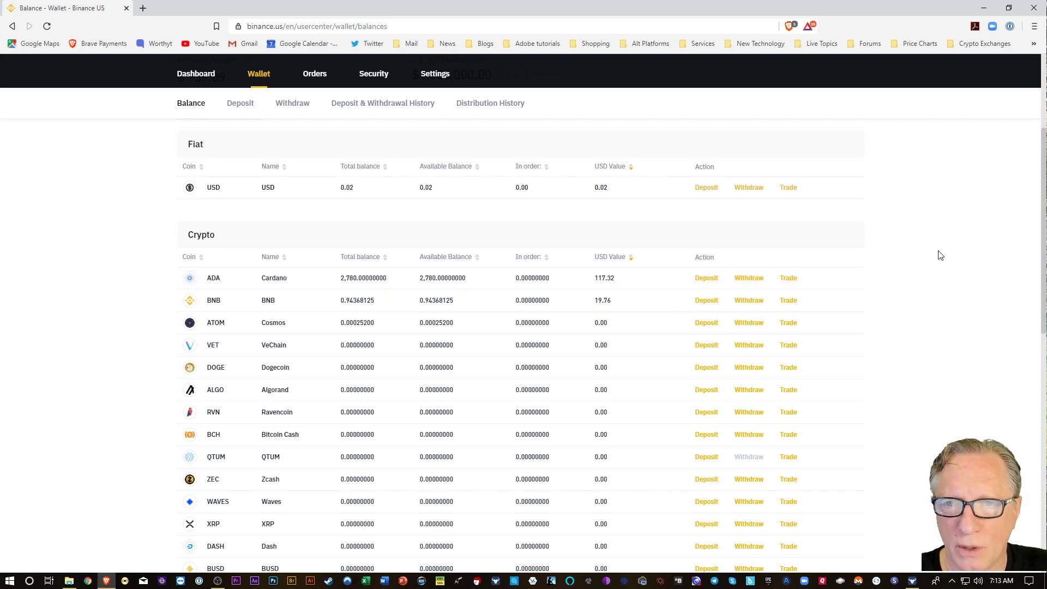
{"action": "left_click", "coordinate": [749, 279]}
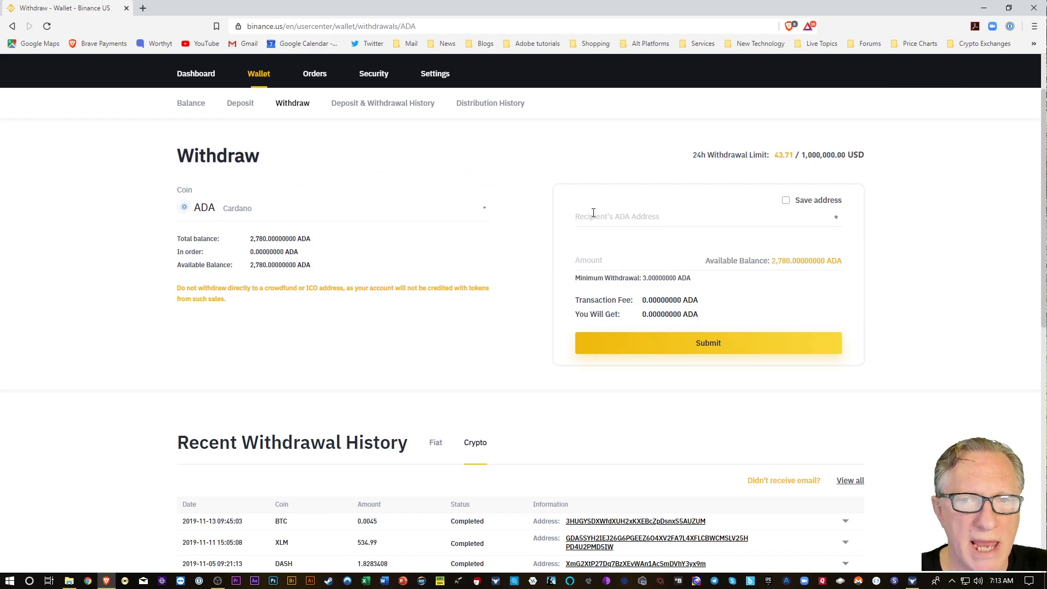
Generate a new receive address on the Demo wallet's Receive tab after entering the spending password.
{"action": "left_click", "coordinate": [912, 581]}
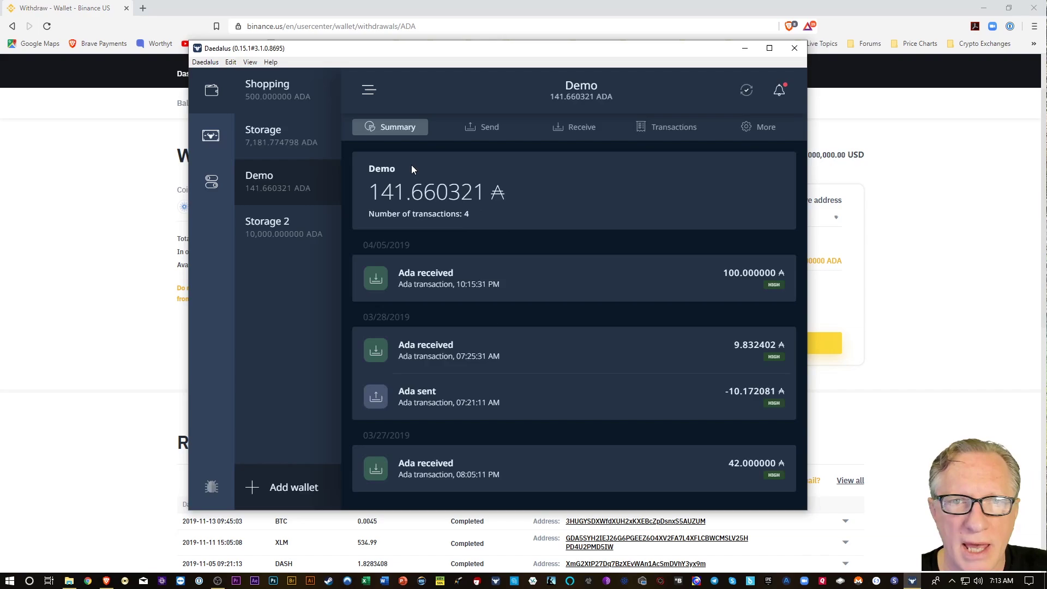
{"action": "left_click", "coordinate": [580, 130]}
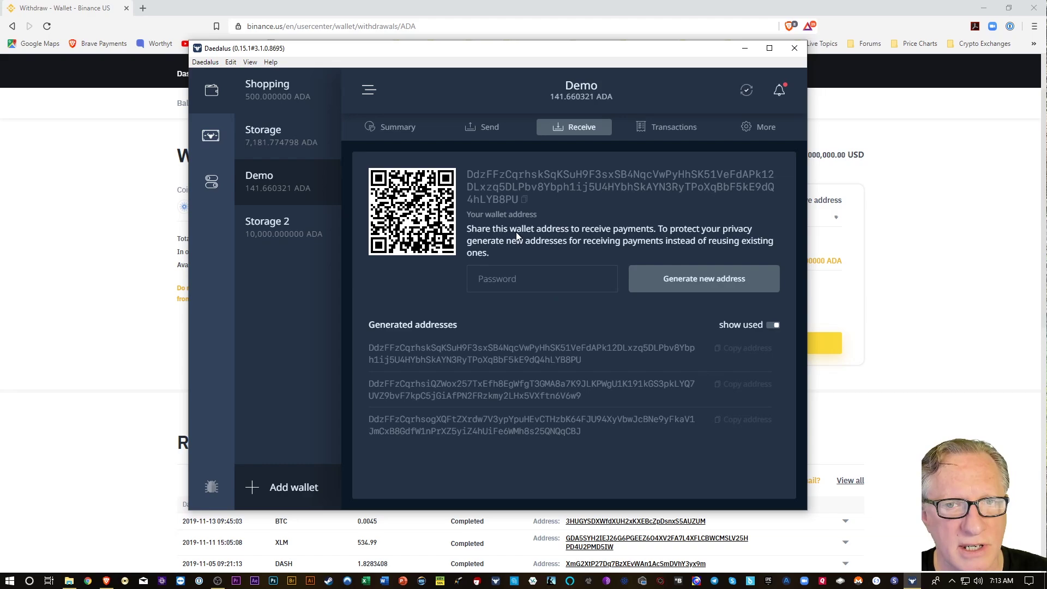
{"action": "left_click", "coordinate": [509, 286]}
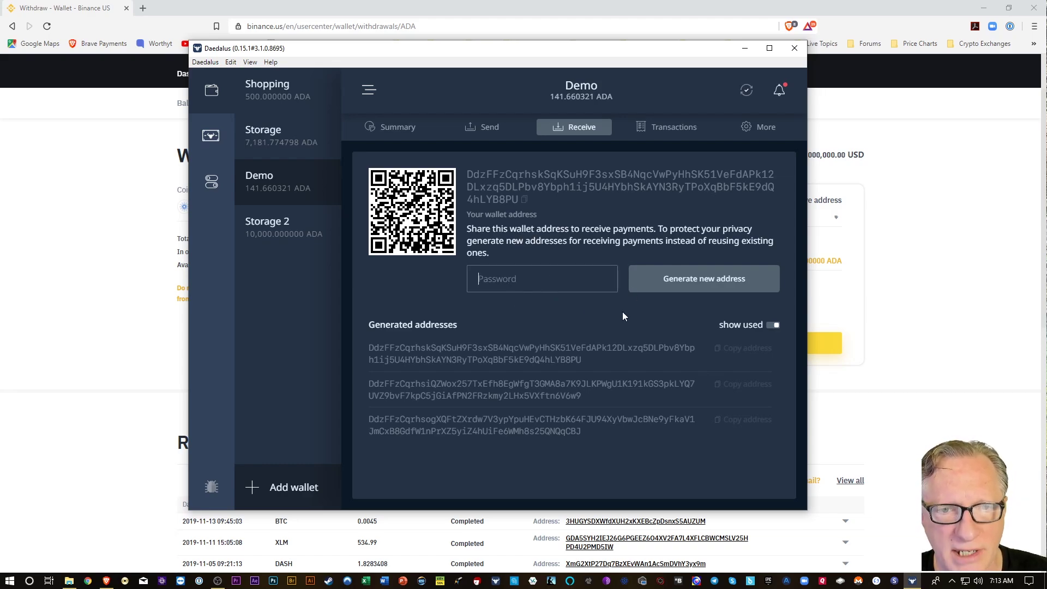
{"action": "type", "text": "****"}
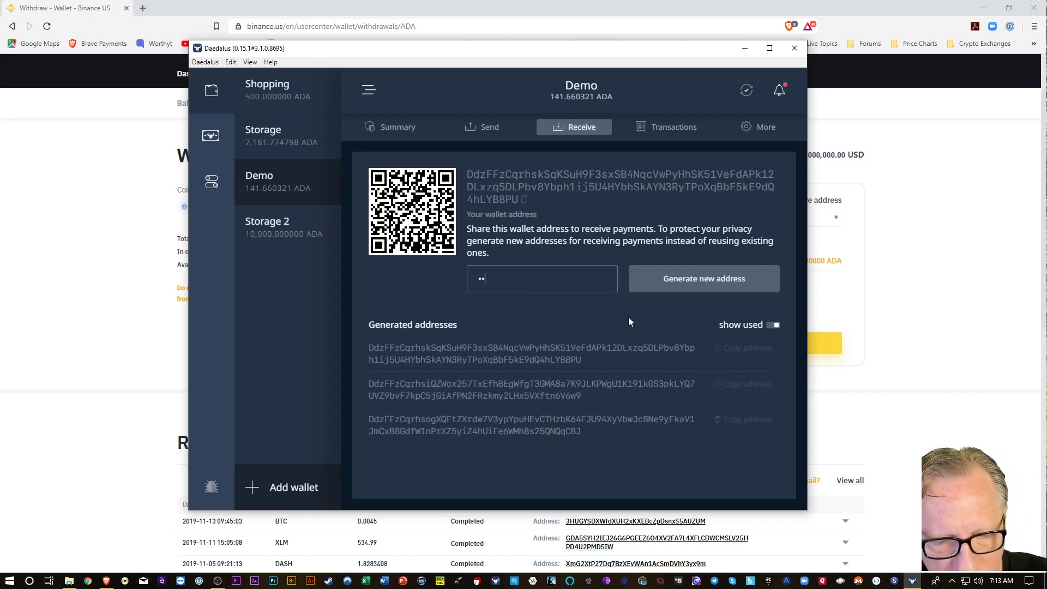
{"action": "type", "text": "****"}
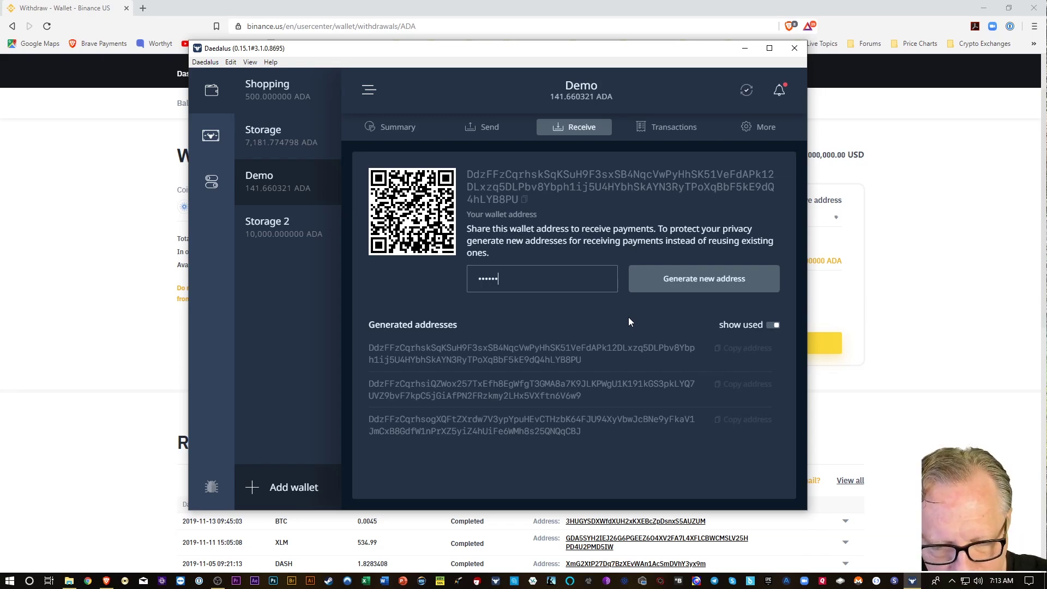
{"action": "type", "text": "***"}
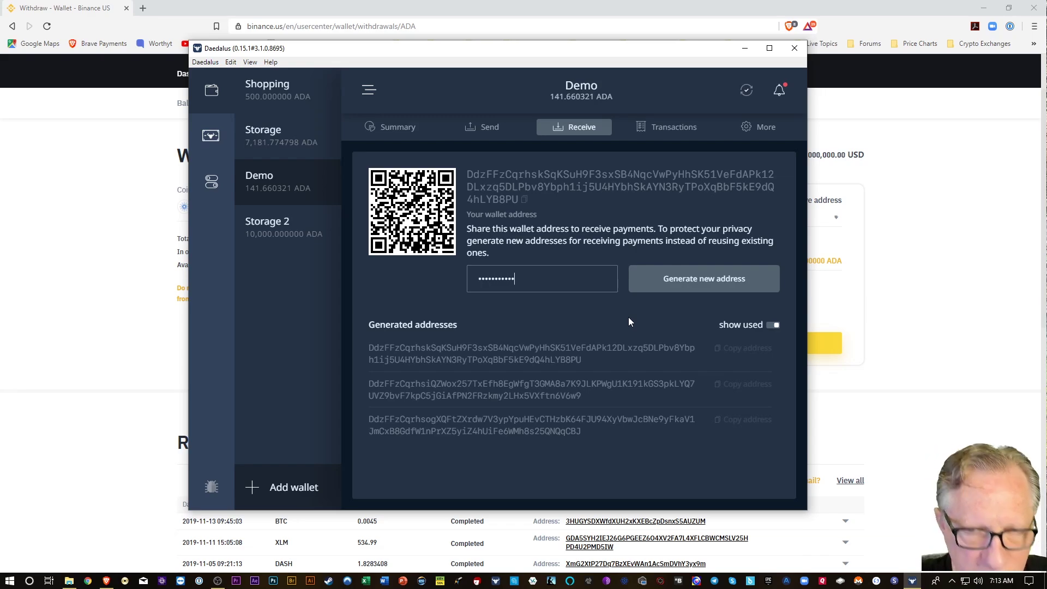
{"action": "left_click", "coordinate": [683, 278]}
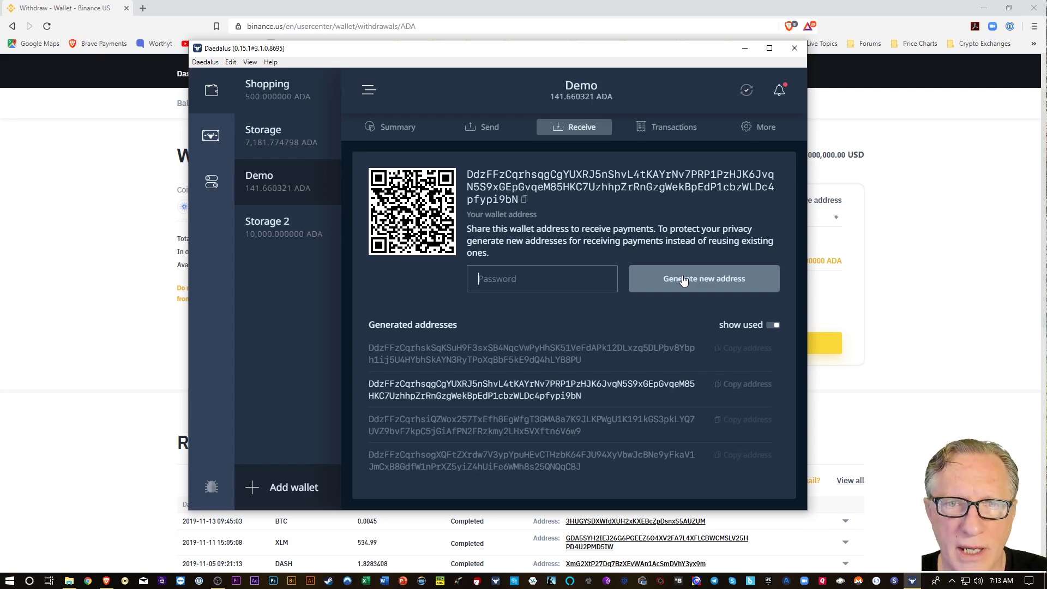
Copy the new Demo address and paste it as the recipient ADA address on Binance.US.
{"action": "left_click", "coordinate": [524, 199]}
{"action": "key", "text": "alt+Tab"}
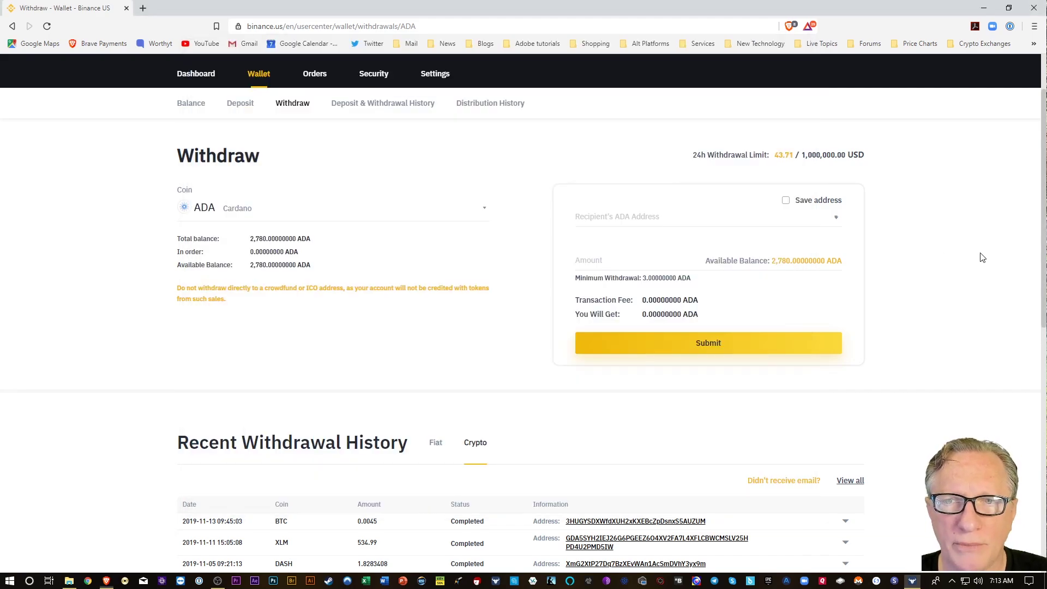
{"action": "left_click", "coordinate": [584, 219]}
{"action": "right_click", "coordinate": [584, 219]}
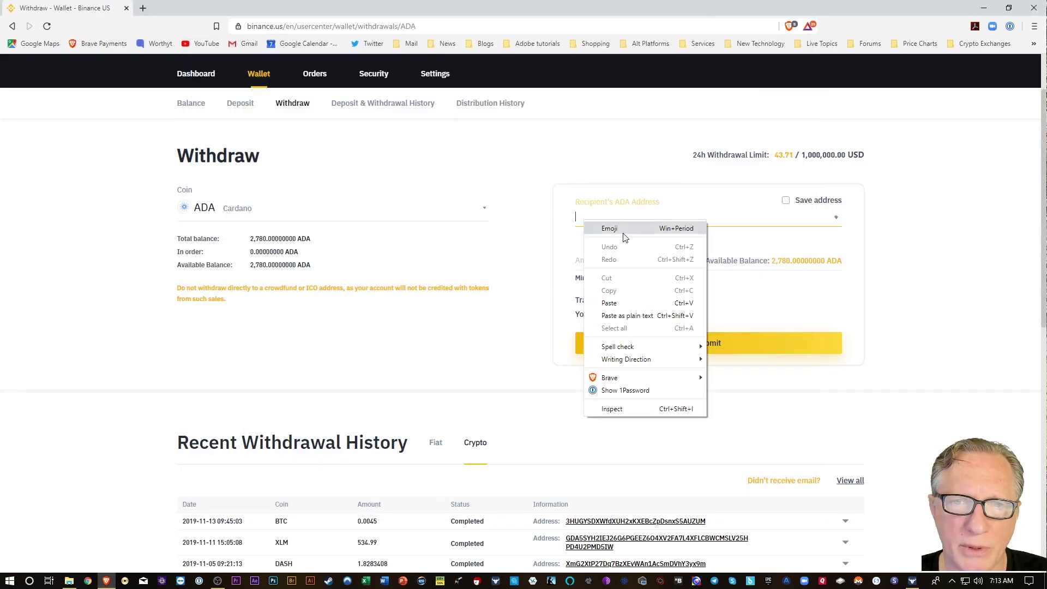
{"action": "left_click", "coordinate": [613, 303]}
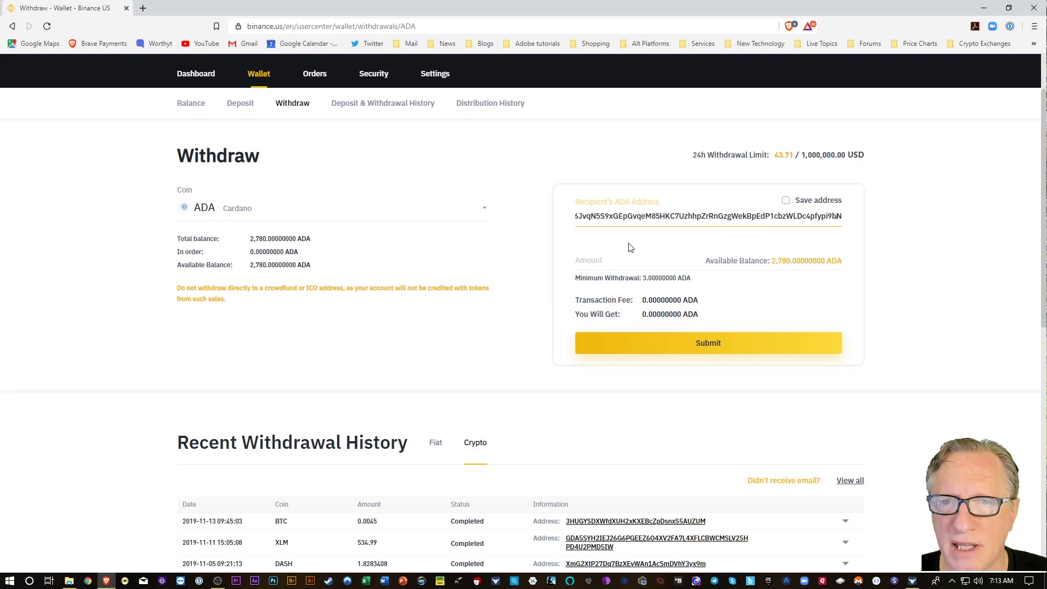
Withdraw the full available 2,780 ADA balance and submit, starting the Google Authentication code entry.
{"action": "left_click", "coordinate": [802, 262]}
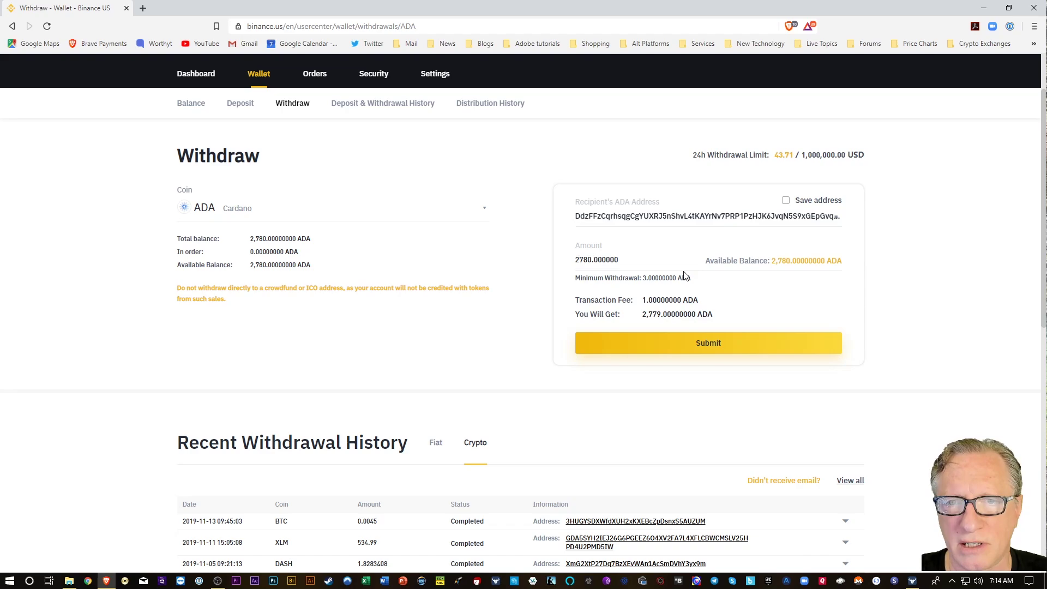
{"action": "left_click", "coordinate": [707, 346]}
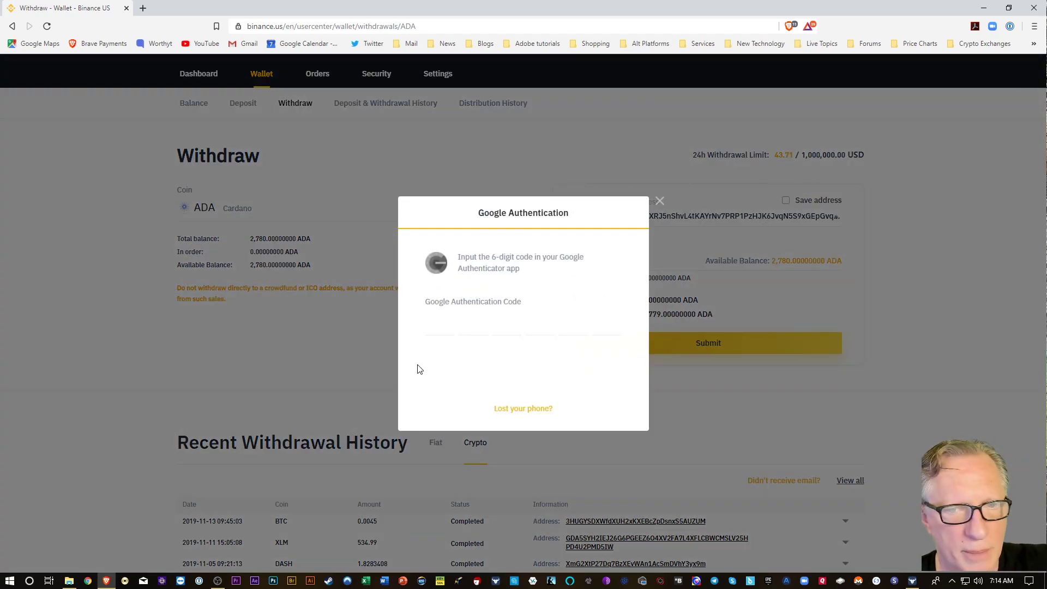
{"action": "left_click", "coordinate": [448, 329]}
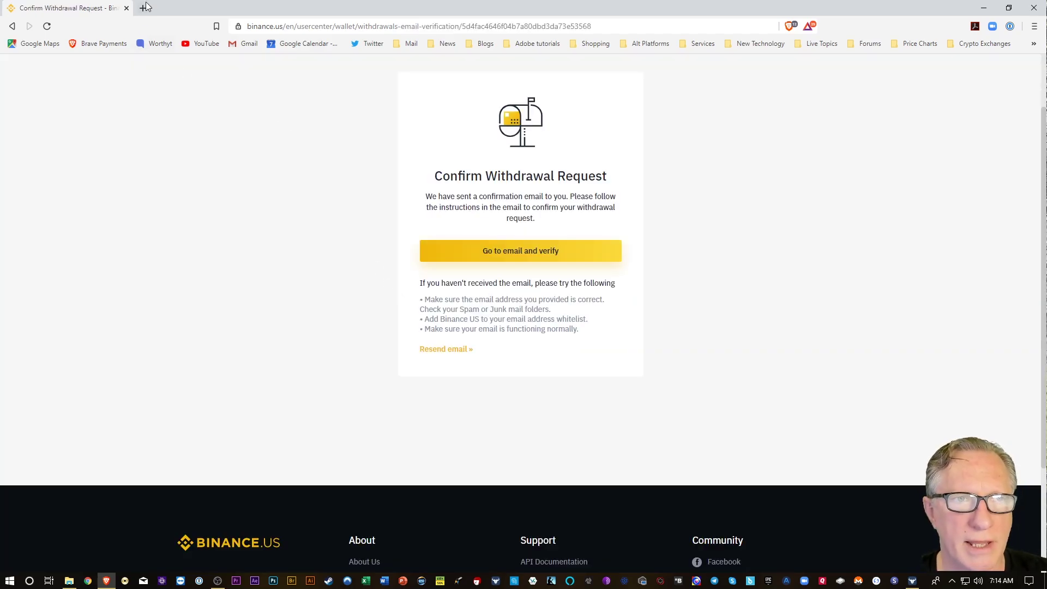
Confirm the 2,780 ADA withdrawal via the Binance.US email in Gmail, opened in a new tab.
{"action": "left_click", "coordinate": [143, 7]}
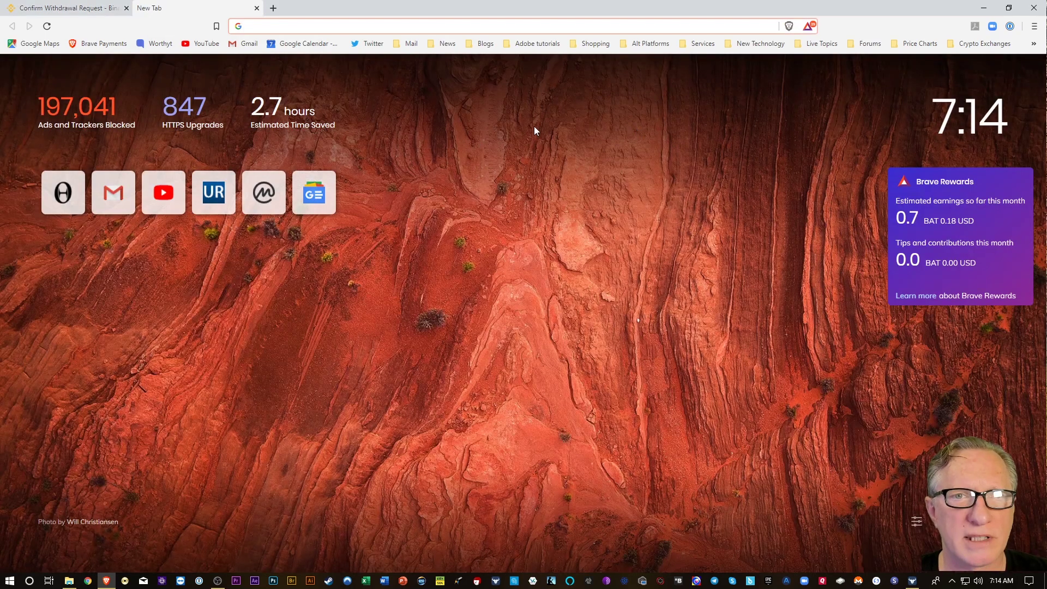
{"action": "left_click", "coordinate": [247, 44]}
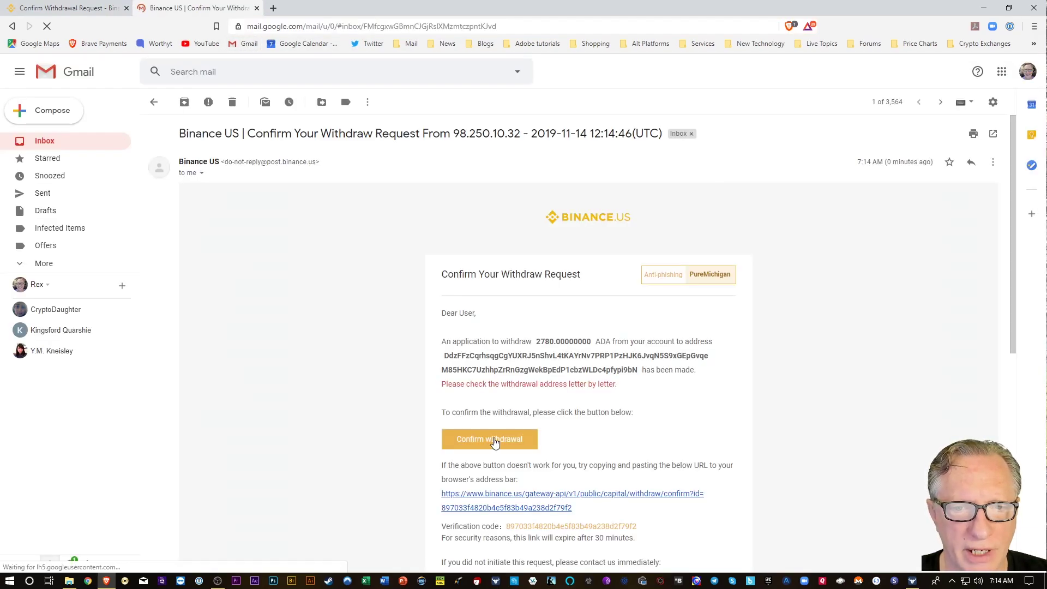
{"action": "left_click", "coordinate": [493, 438]}
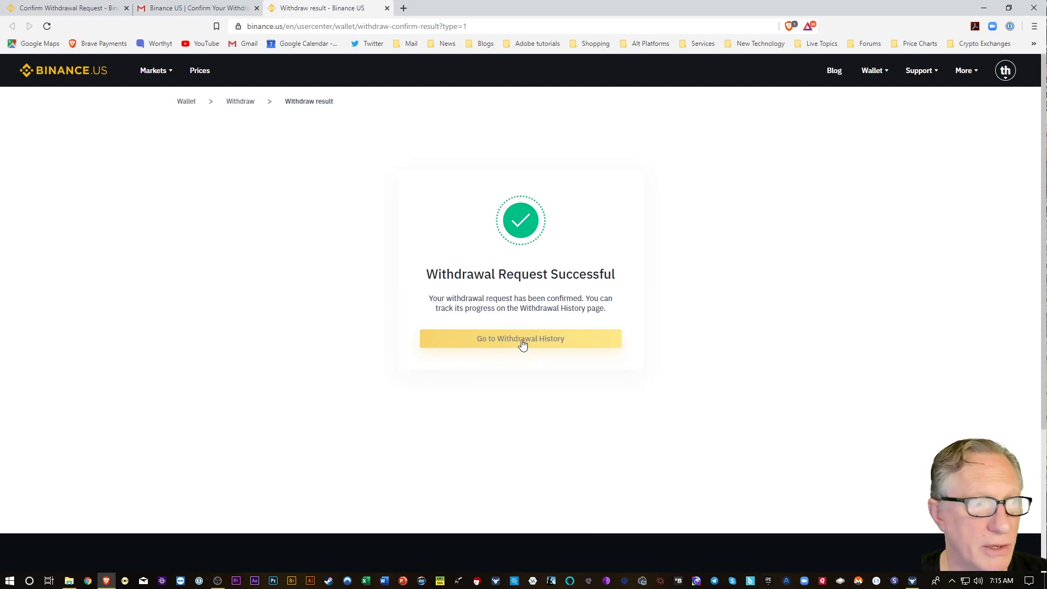
Open the withdrawal history filtered to Withdraw, showing the 2779 ADA withdrawal as Processing.
{"action": "left_click", "coordinate": [522, 343]}
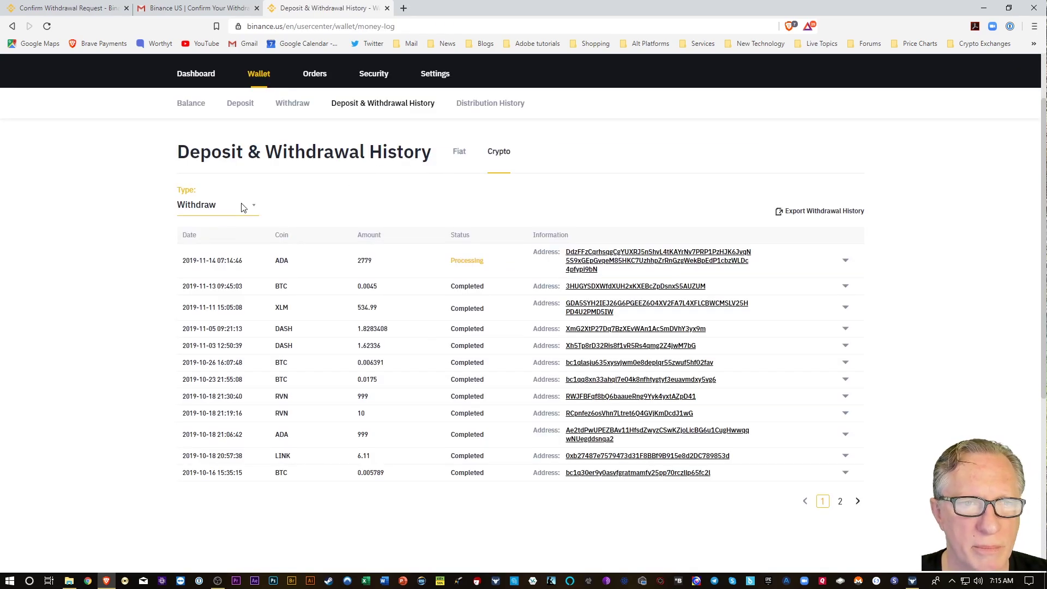
{"action": "left_click", "coordinate": [254, 210]}
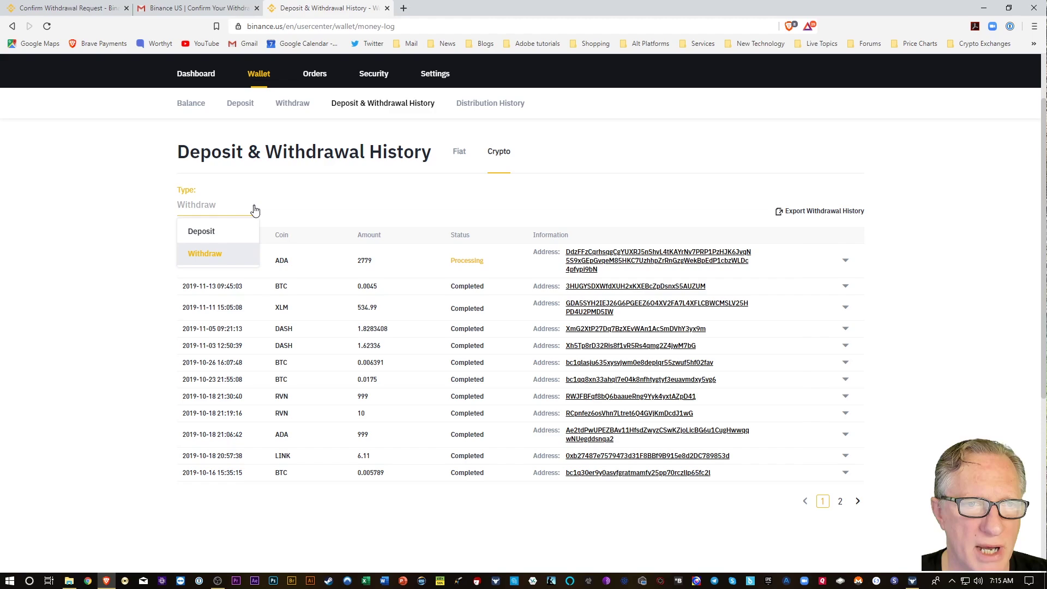
{"action": "left_click", "coordinate": [253, 208]}
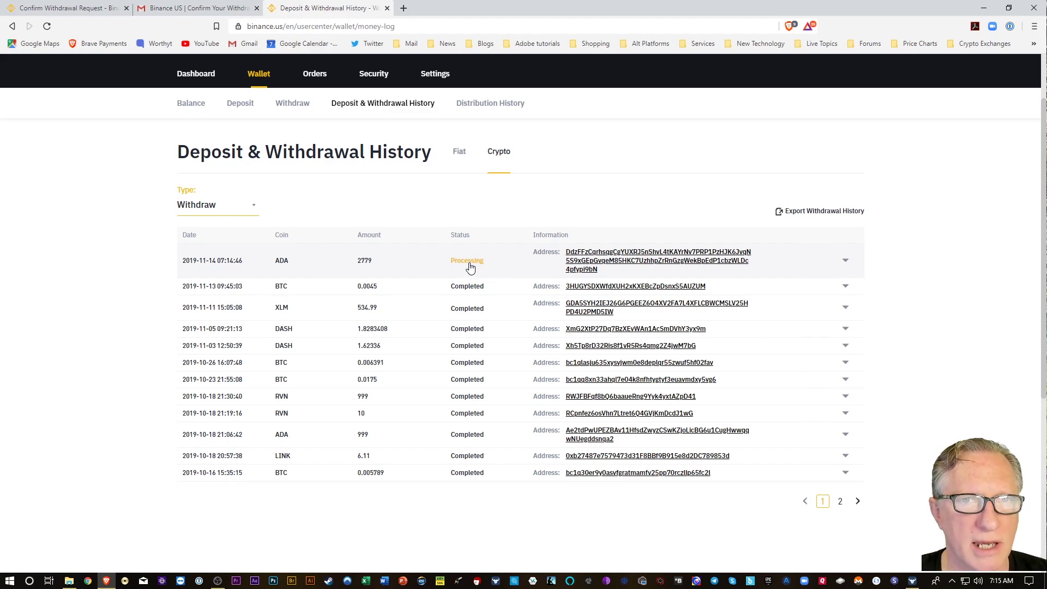
Minimize the browser and show the Demo wallet's Summary in Daedalus.
{"action": "left_click", "coordinate": [984, 8]}
{"action": "left_click", "coordinate": [389, 127]}
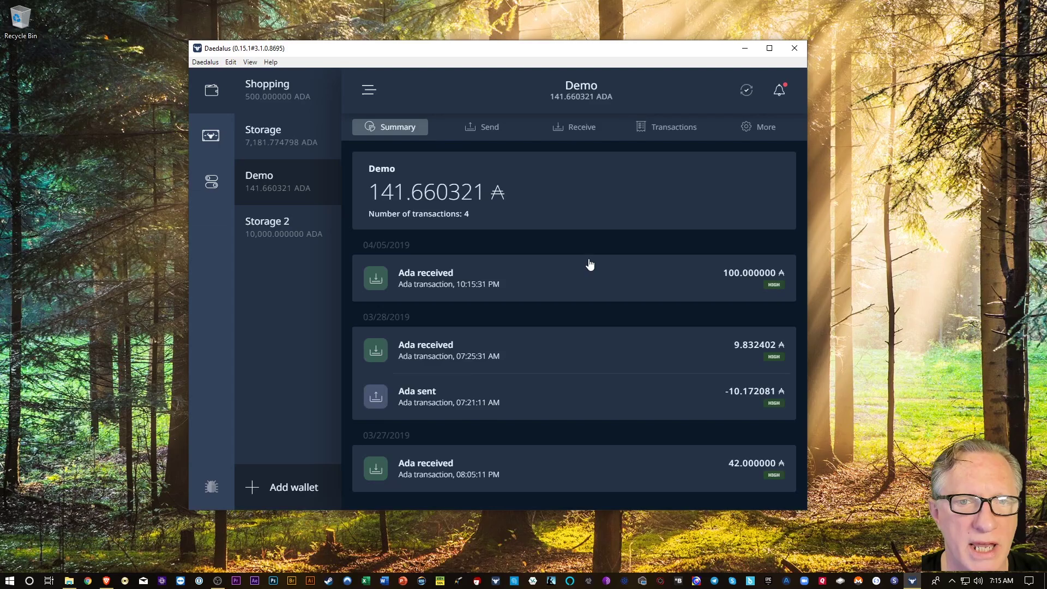